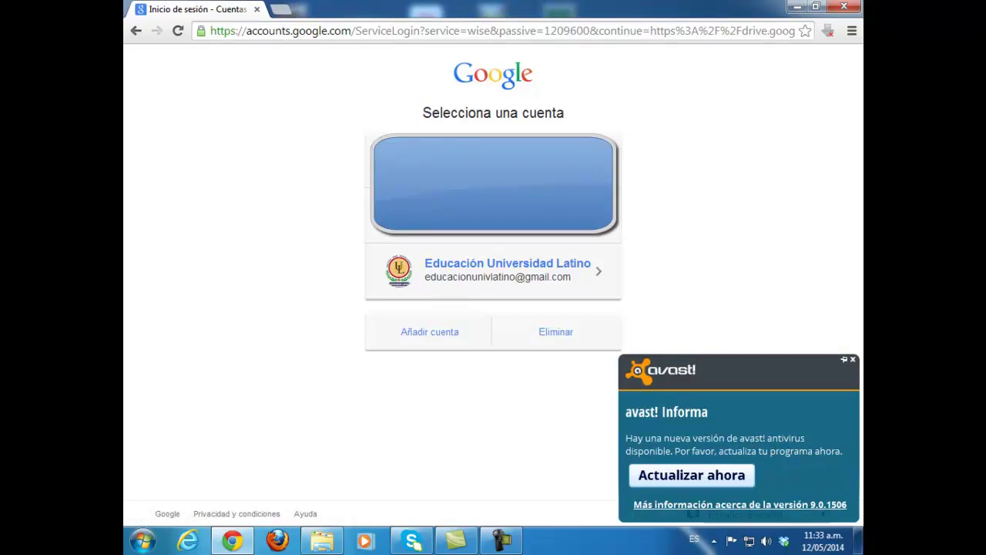
Step: Sign in to the Google account and create a new blank form from Drive
{"action": "left_click", "coordinate": [493, 270]}
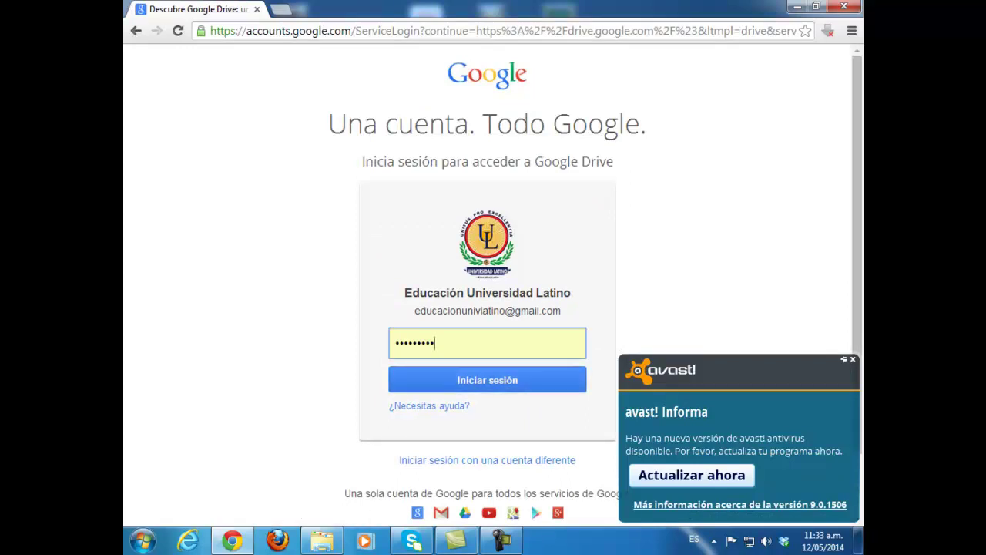
{"action": "key", "text": "Return"}
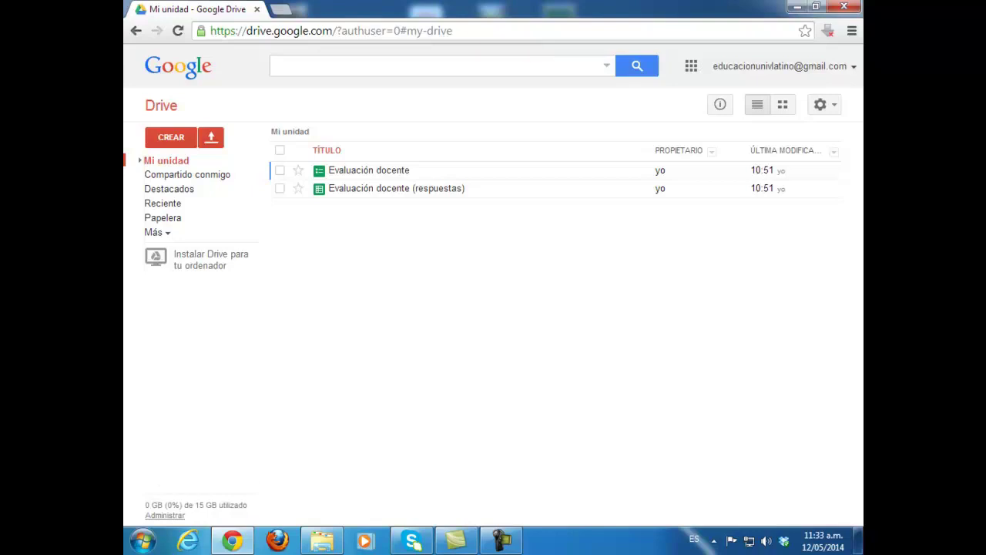
{"action": "left_click", "coordinate": [171, 137]}
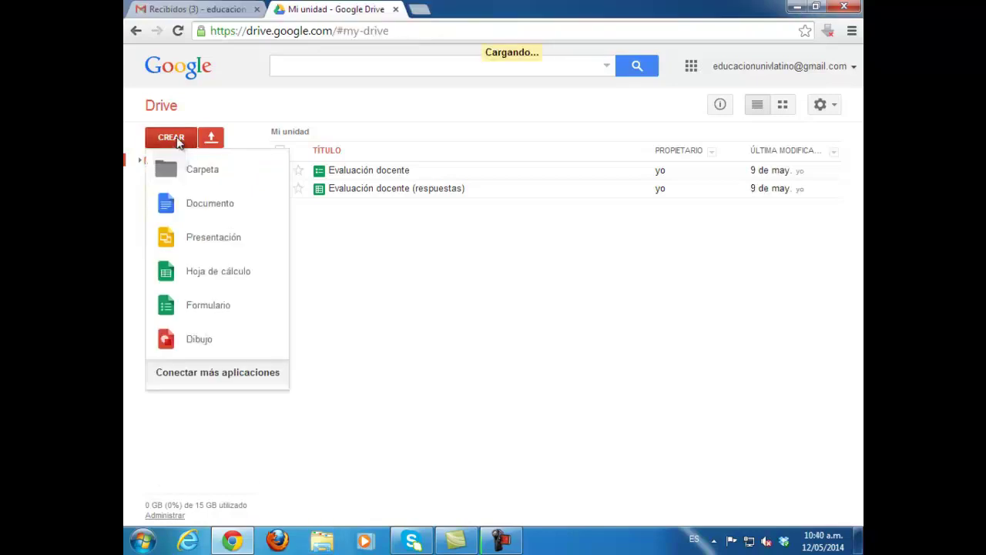
{"action": "left_click", "coordinate": [208, 305]}
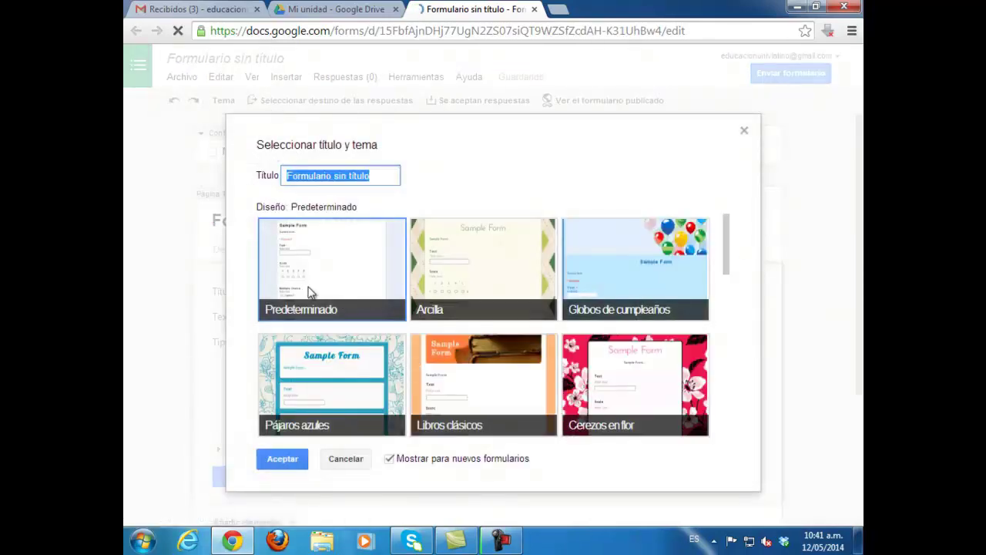
Step: Title the new form 'Evaluación docente' and keep the Predeterminado theme
{"action": "type", "text": "Ev"}
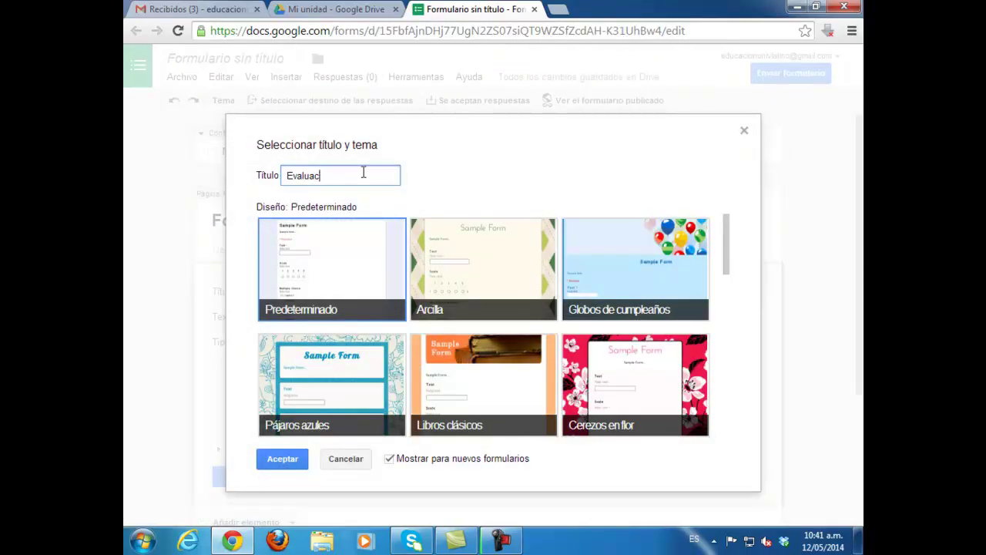
{"action": "type", "text": "aluac"}
{"action": "key", "text": "BackSpace"}
{"action": "key", "text": "BackSpace"}
{"action": "key", "text": "BackSpace"}
{"action": "key", "text": "BackSpace"}
{"action": "key", "text": "BackSpace"}
{"action": "key", "text": "BackSpace"}
{"action": "key", "text": "BackSpace"}
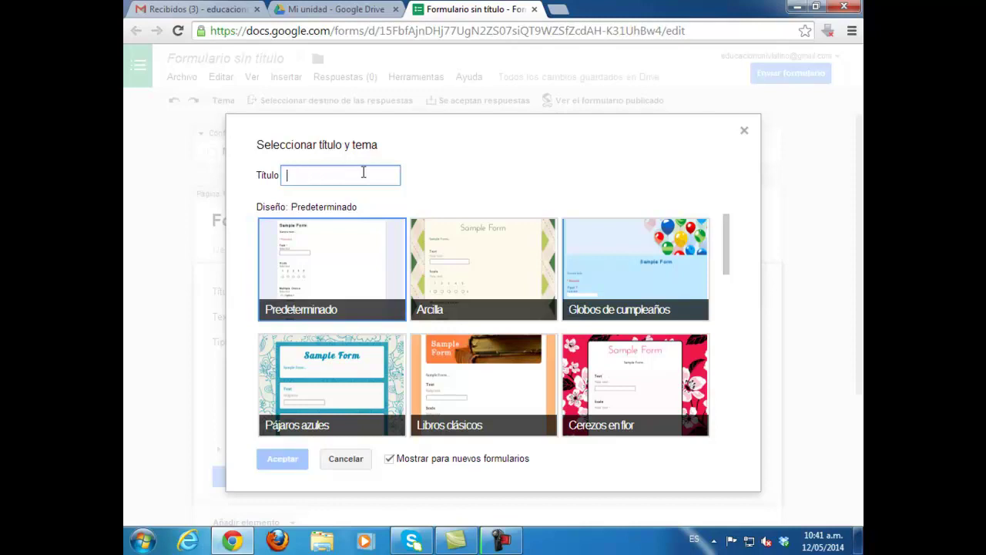
{"action": "type", "text": "Evaluación docente"}
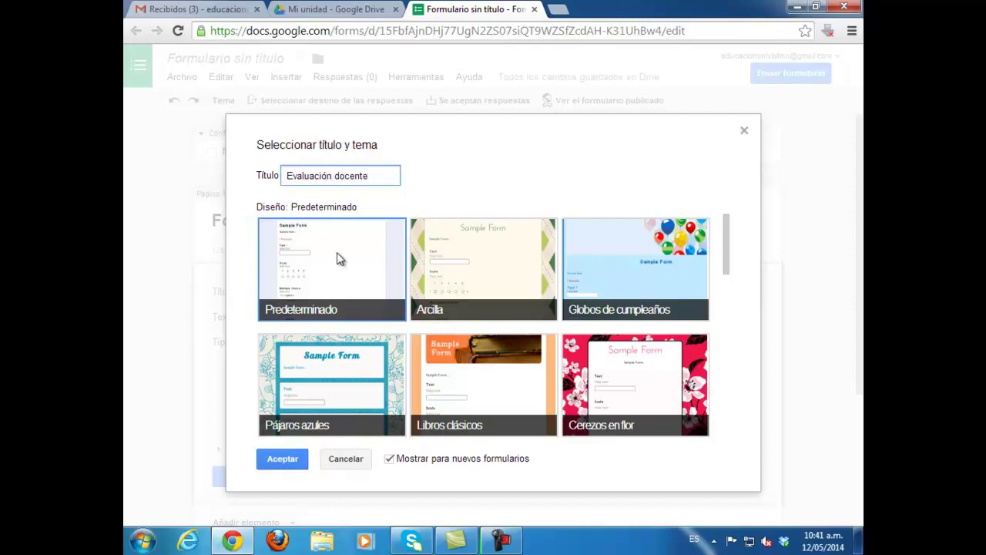
{"action": "left_click", "coordinate": [339, 260]}
{"action": "left_click", "coordinate": [295, 461]}
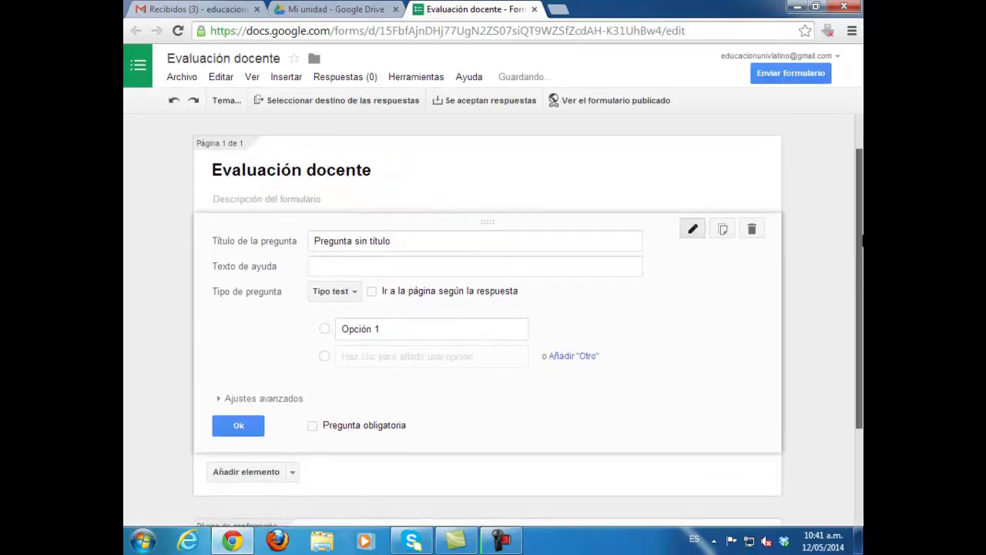
Step: Enter the form description 'Evaluación del desempeño de los profesores de la Licenciatura en Educación'
{"action": "left_click", "coordinate": [269, 195]}
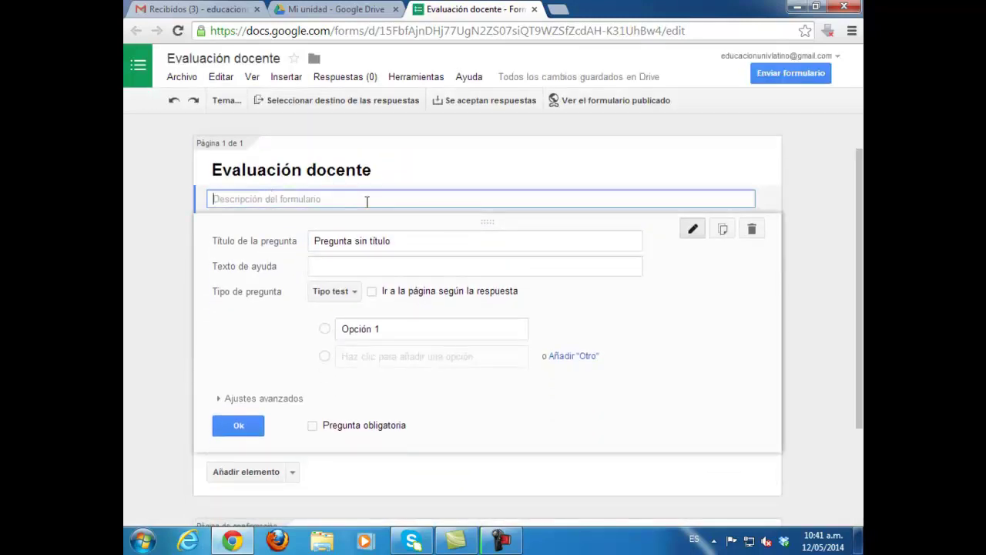
{"action": "type", "text": "Evaluación del des"}
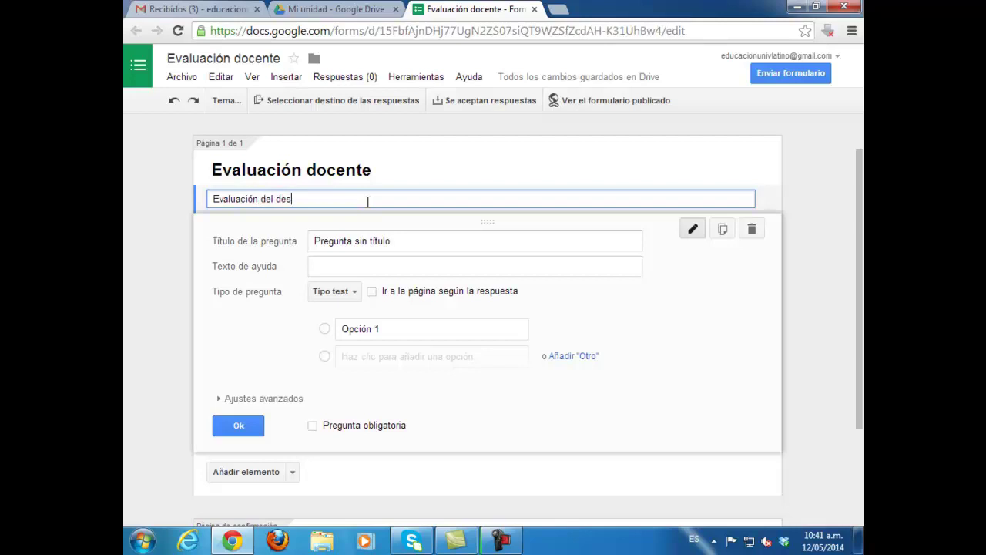
{"action": "key", "text": "BackSpace"}
{"action": "key", "text": "BackSpace"}
{"action": "key", "text": "BackSpace"}
{"action": "type", "text": "peño de los profesores de la Licenciatura en Educación"}
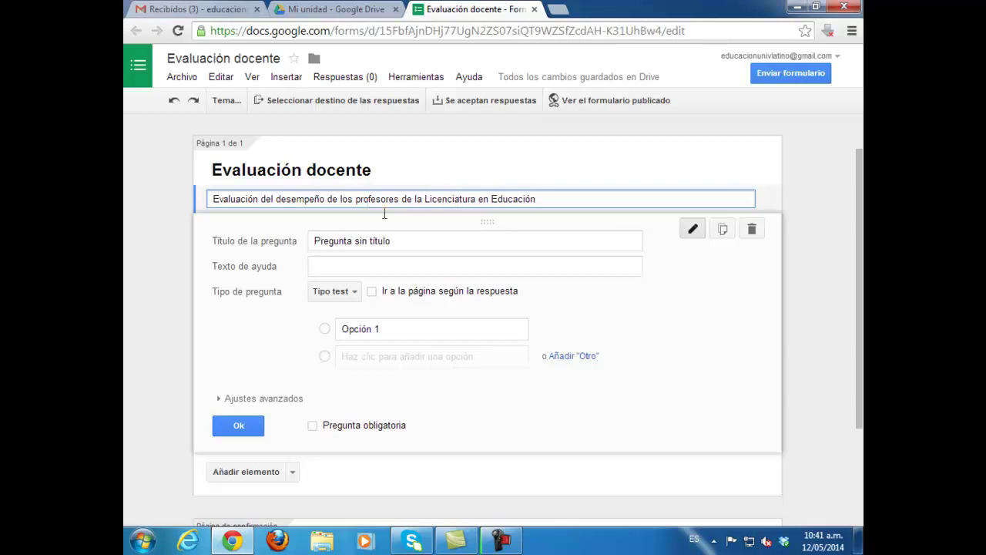
Step: Start a title for the first question, then delete it again
{"action": "left_click", "coordinate": [416, 238]}
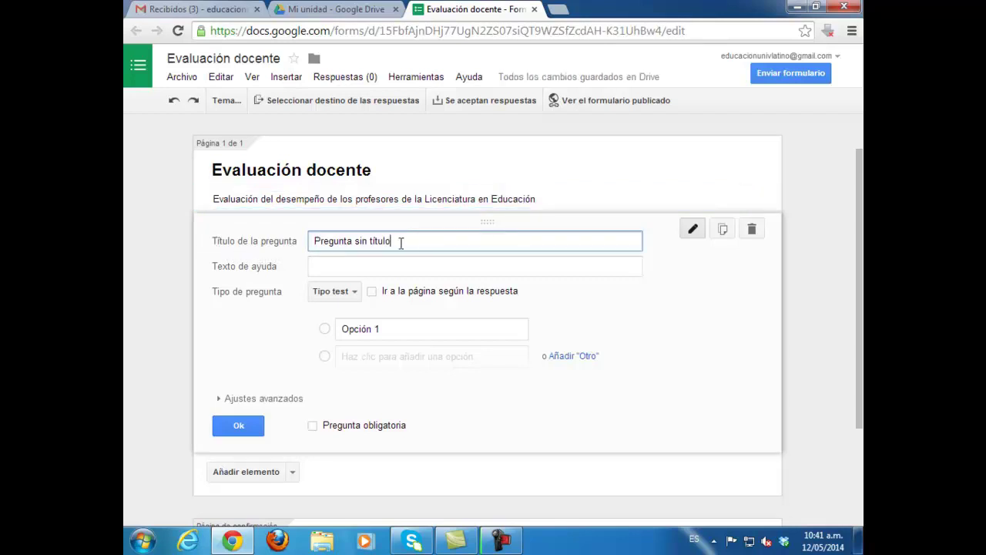
{"action": "left_click_drag", "start_coordinate": [399, 242], "coordinate": [312, 247]}
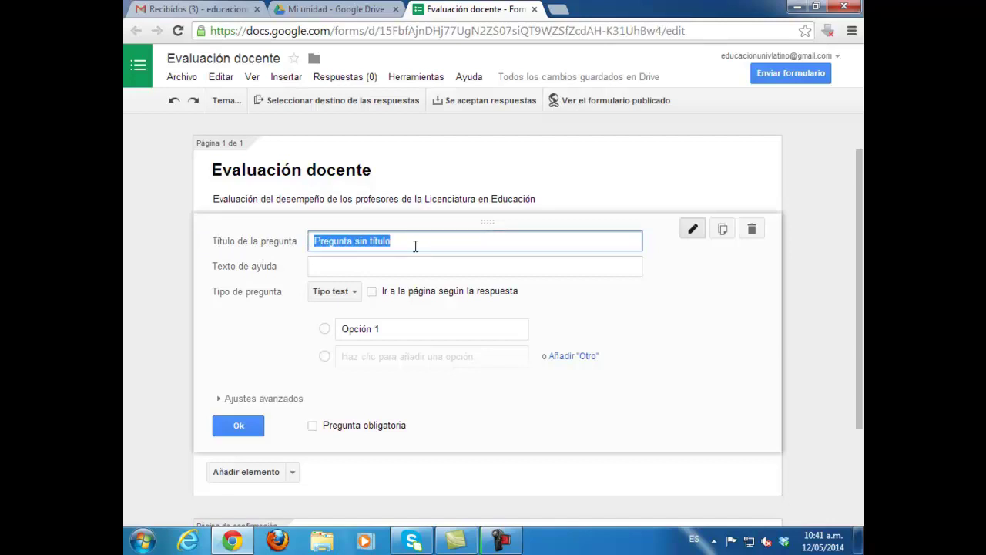
{"action": "type", "text": "¿Cuáles consideras"}
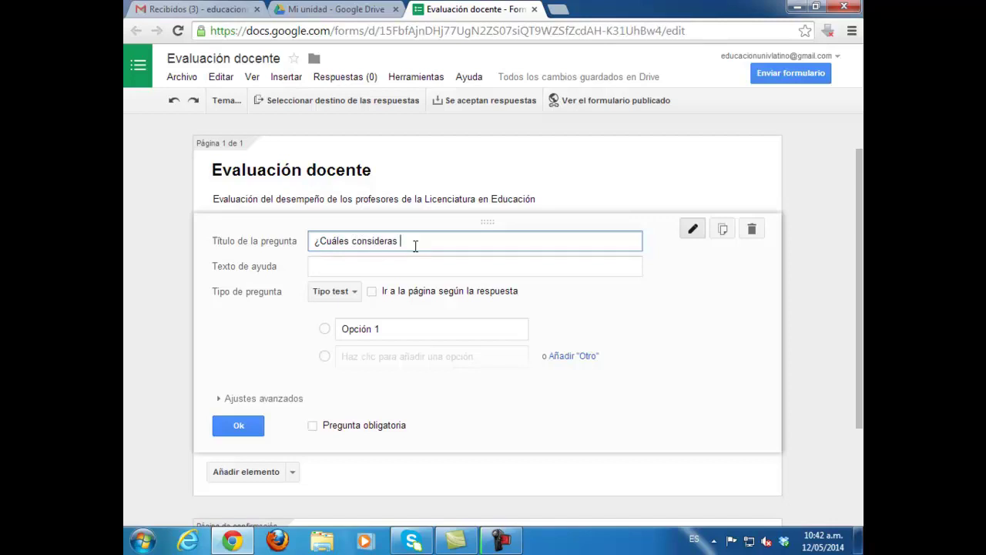
{"action": "key", "text": "BackSpace"}
{"action": "key", "text": "BackSpace"}
{"action": "key", "text": "BackSpace"}
{"action": "key", "text": "BackSpace"}
{"action": "key", "text": "BackSpace"}
{"action": "key", "text": "BackSpace"}
{"action": "key", "text": "BackSpace"}
{"action": "key", "text": "BackSpace"}
{"action": "key", "text": "BackSpace"}
{"action": "key", "text": "BackSpace"}
{"action": "key", "text": "BackSpace"}
{"action": "key", "text": "BackSpace"}
{"action": "key", "text": "BackSpace"}
{"action": "key", "text": "BackSpace"}
{"action": "key", "text": "BackSpace"}
{"action": "key", "text": "BackSpace"}
{"action": "key", "text": "BackSpace"}
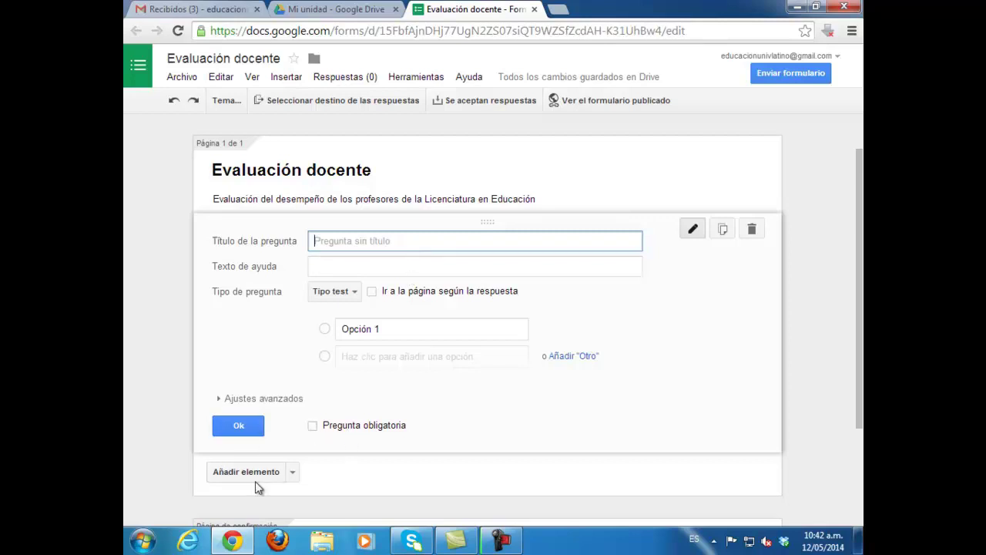
{"action": "left_click", "coordinate": [293, 473]}
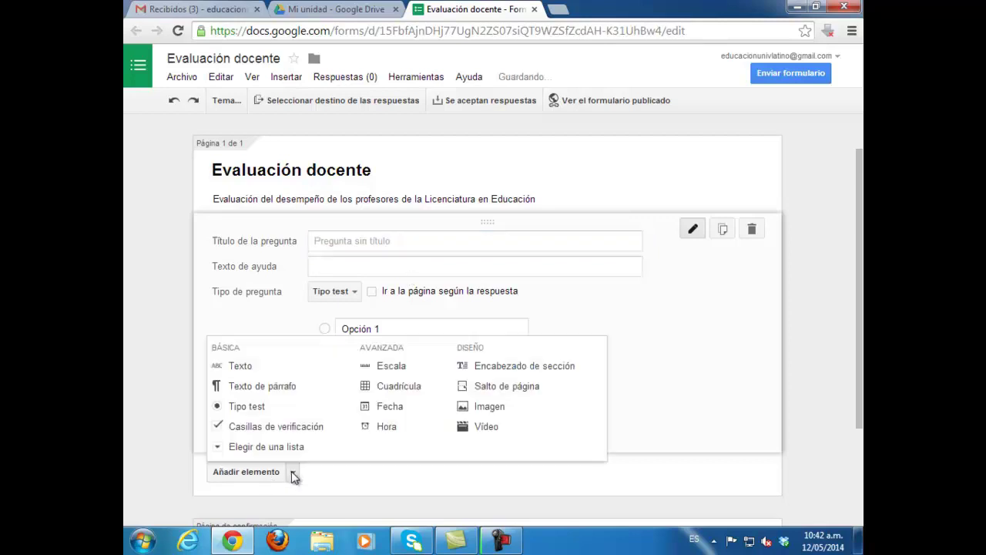
Step: Add section heading 'Contenidos' with its curricular-contents description, and move the first question below it
{"action": "left_click", "coordinate": [470, 367]}
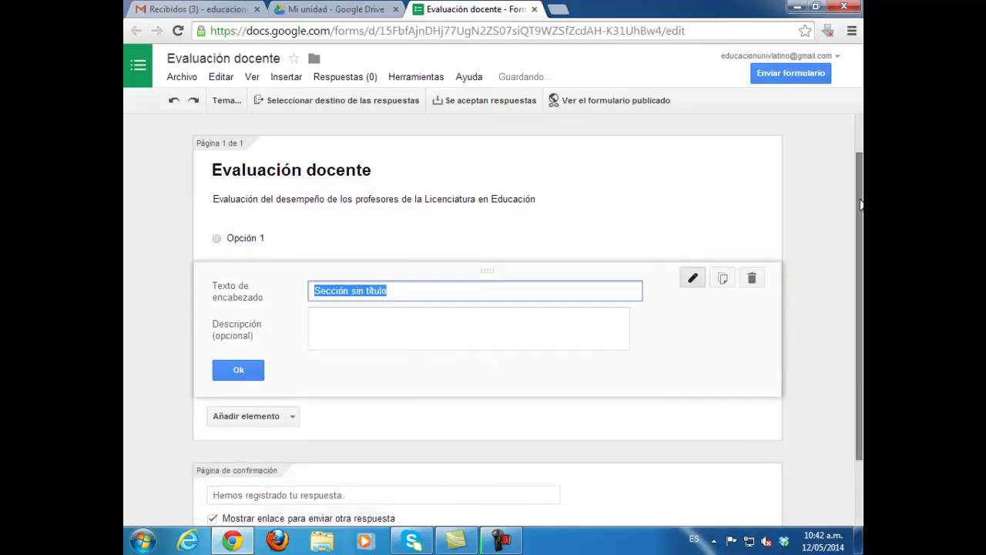
{"action": "left_click", "coordinate": [830, 394]}
{"action": "scroll", "coordinate": [830, 394], "scroll_direction": "down", "scroll_amount": 1}
{"action": "left_click_drag", "start_coordinate": [432, 277], "coordinate": [298, 290]}
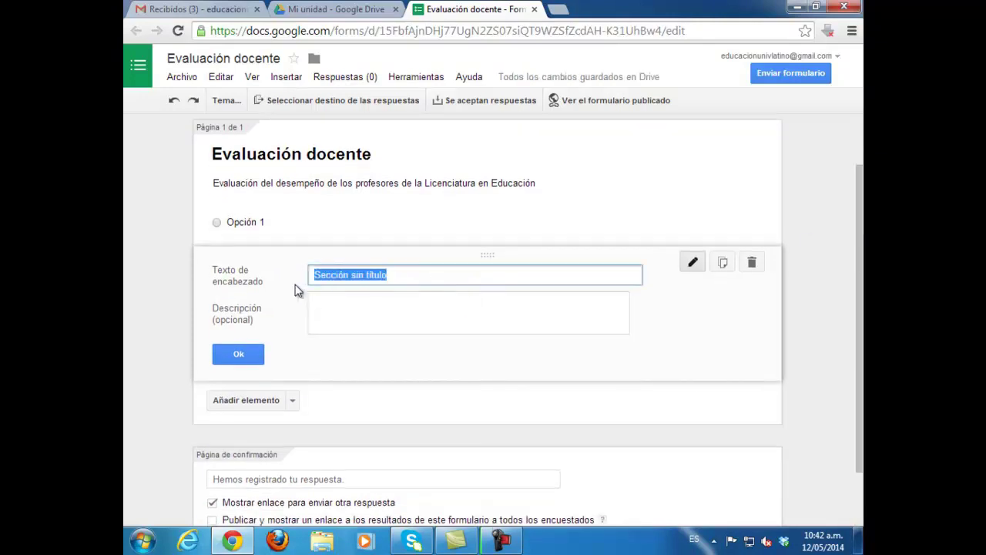
{"action": "type", "text": "Contenidos"}
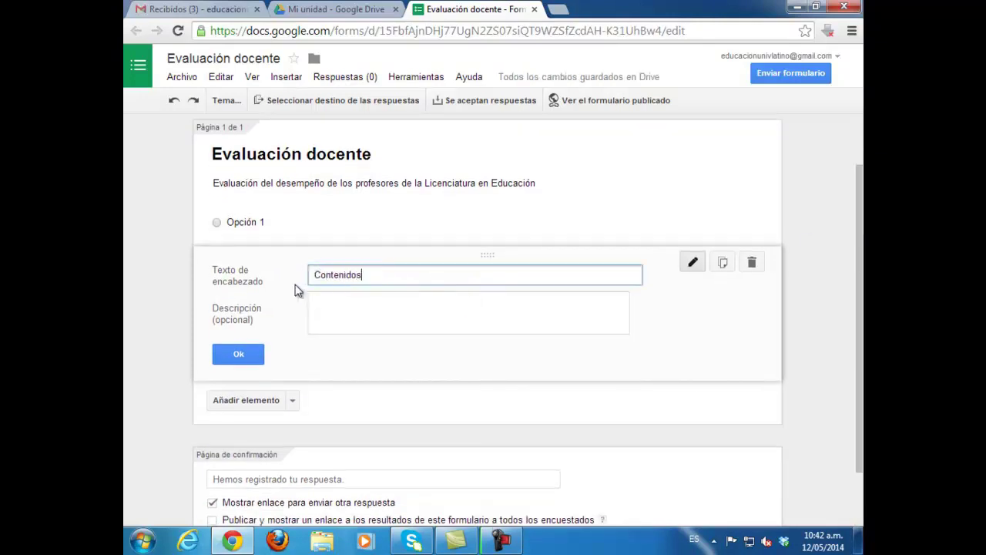
{"action": "left_click", "coordinate": [348, 318]}
{"action": "type", "text": "En este espacio se evaluará"}
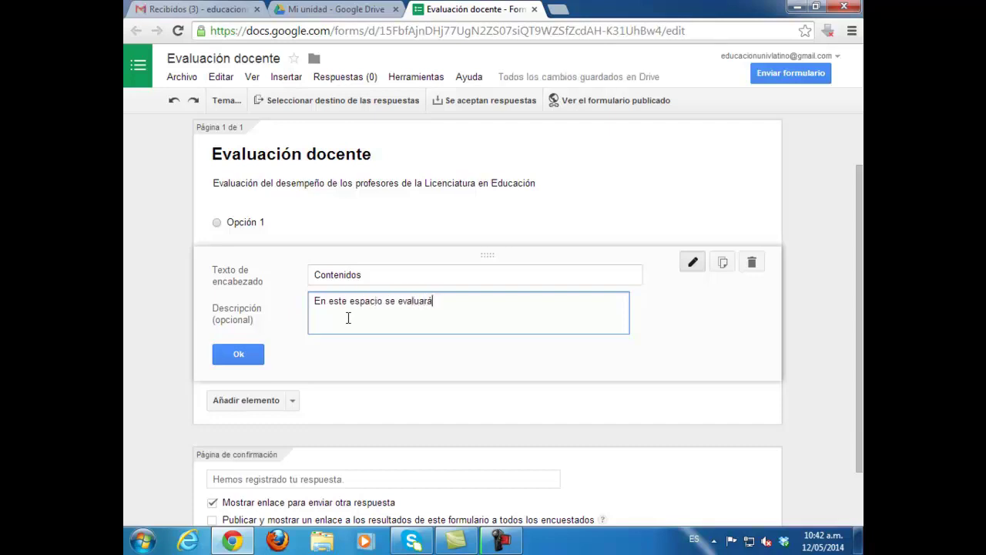
{"action": "type", "text": "n los contenidos curriculares de la asignatura"}
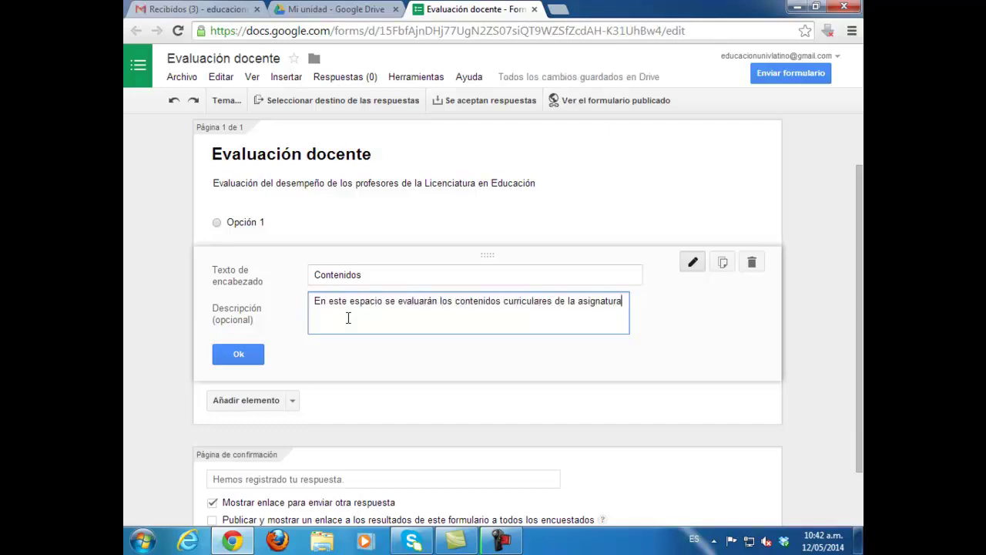
{"action": "left_click", "coordinate": [238, 354]}
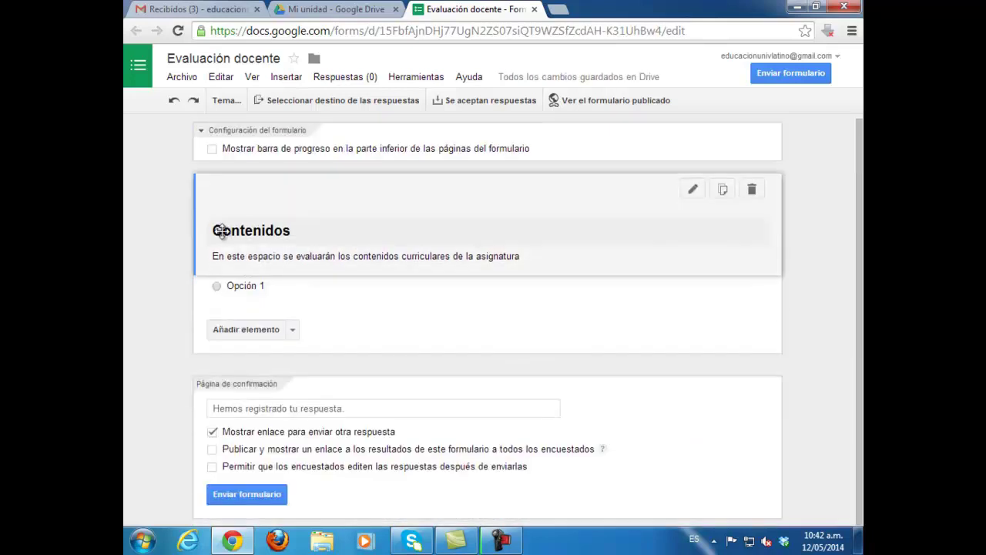
{"action": "left_click_drag", "start_coordinate": [253, 293], "coordinate": [260, 363]}
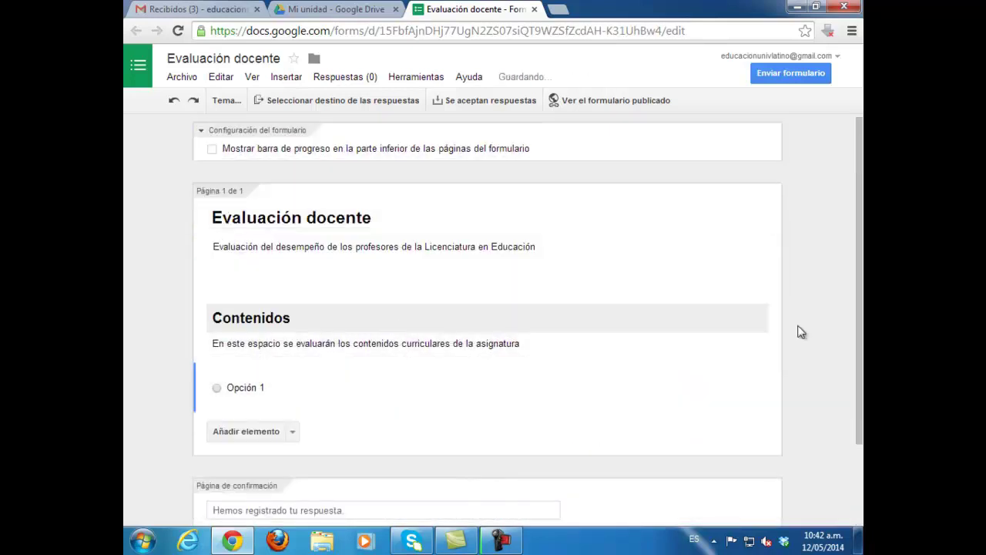
Step: Title the question 'Consideras que los temas planteados durante el curso escolar… de tu futuro profesional'
{"action": "left_click", "coordinate": [693, 338]}
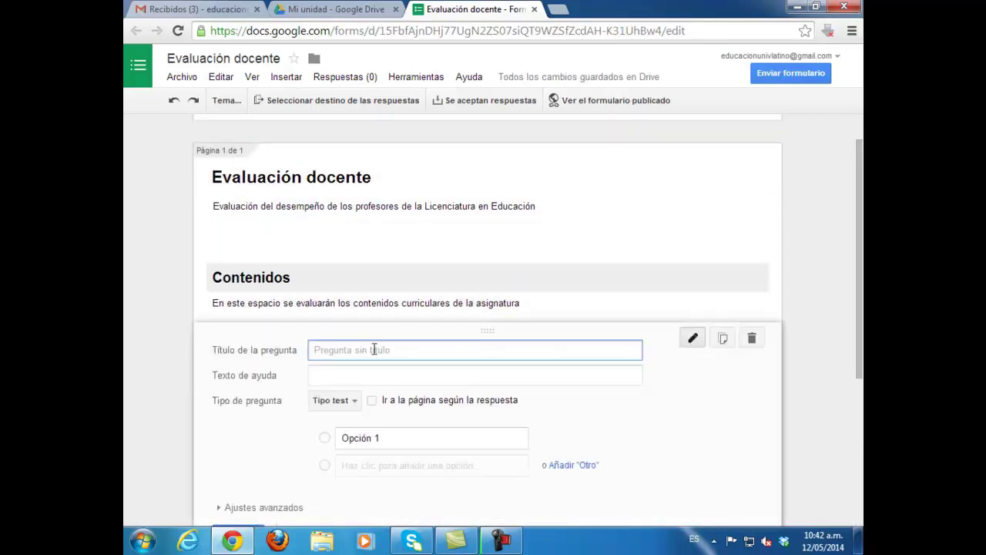
{"action": "type", "text": "c"}
{"action": "key", "text": "BackSpace"}
{"action": "type", "text": "Consideras que los temas planteados durante el curso e"}
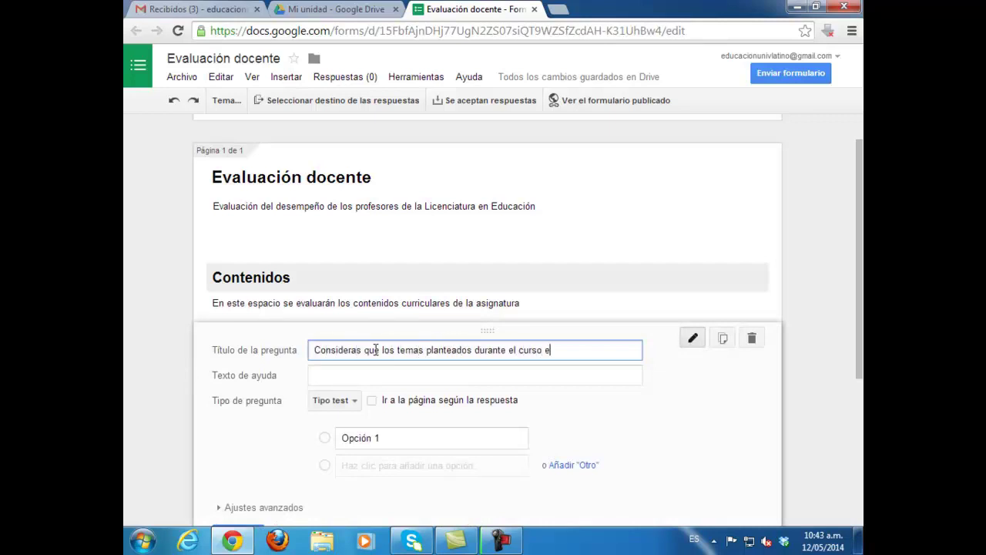
{"action": "type", "text": "scolar corresponden al "}
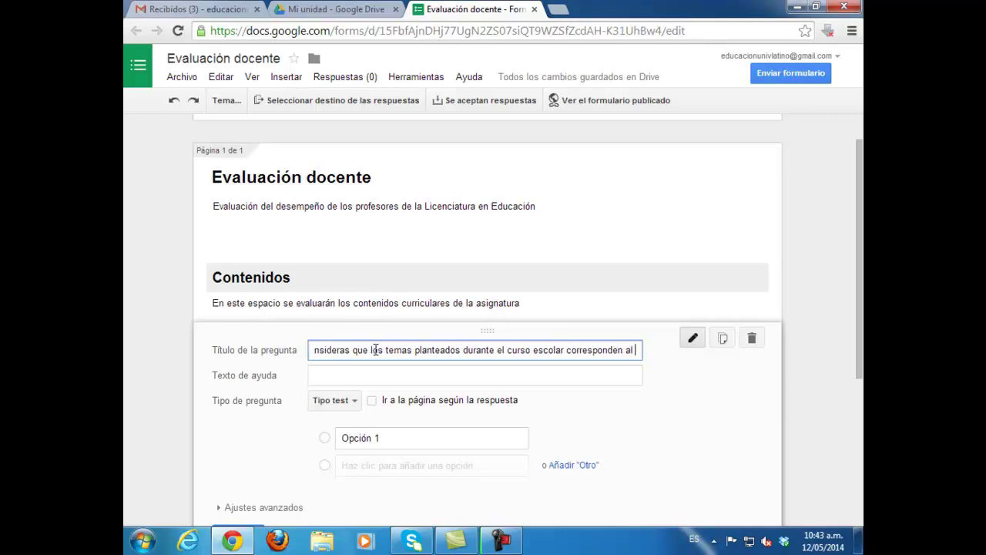
{"action": "type", "text": "desarr"}
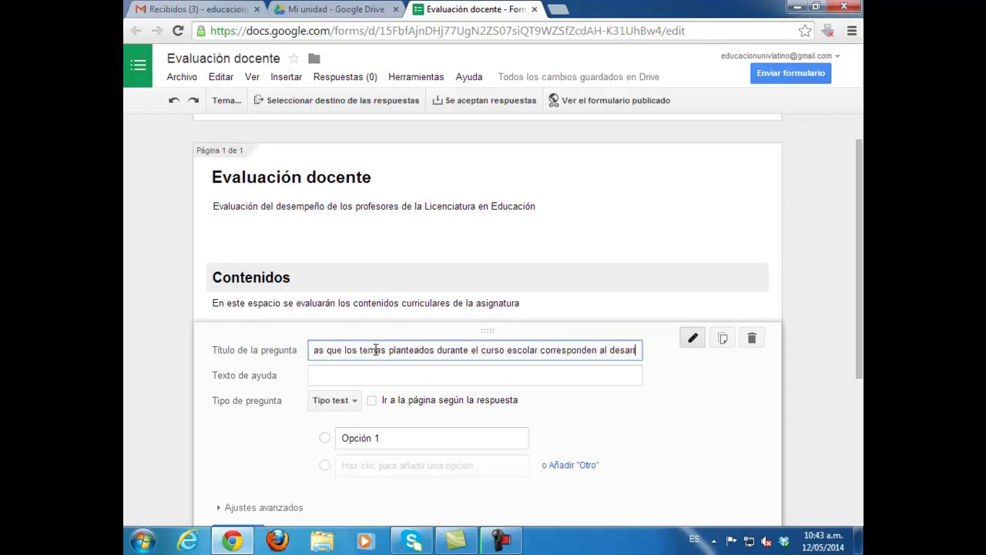
{"action": "type", "text": "ollo integral de"}
{"action": "key", "text": "BackSpace"}
{"action": "key", "text": "BackSpace"}
{"action": "key", "text": "BackSpace"}
{"action": "key", "text": "BackSpace"}
{"action": "key", "text": "BackSpace"}
{"action": "key", "text": "BackSpace"}
{"action": "key", "text": "BackSpace"}
{"action": "key", "text": "BackSpace"}
{"action": "key", "text": "BackSpace"}
{"action": "key", "text": "BackSpace"}
{"action": "key", "text": "BackSpace"}
{"action": "key", "text": "BackSpace"}
{"action": "key", "text": "BackSpace"}
{"action": "key", "text": "BackSpace"}
{"action": "key", "text": "BackSpace"}
{"action": "key", "text": "BackSpace"}
{"action": "key", "text": "BackSpace"}
{"action": "key", "text": "BackSpace"}
{"action": "key", "text": "BackSpace"}
{"action": "key", "text": "BackSpace"}
{"action": "key", "text": "BackSpace"}
{"action": "key", "text": "BackSpace"}
{"action": "key", "text": "BackSpace"}
{"action": "key", "text": "BackSpace"}
{"action": "type", "text": "la formación integral "}
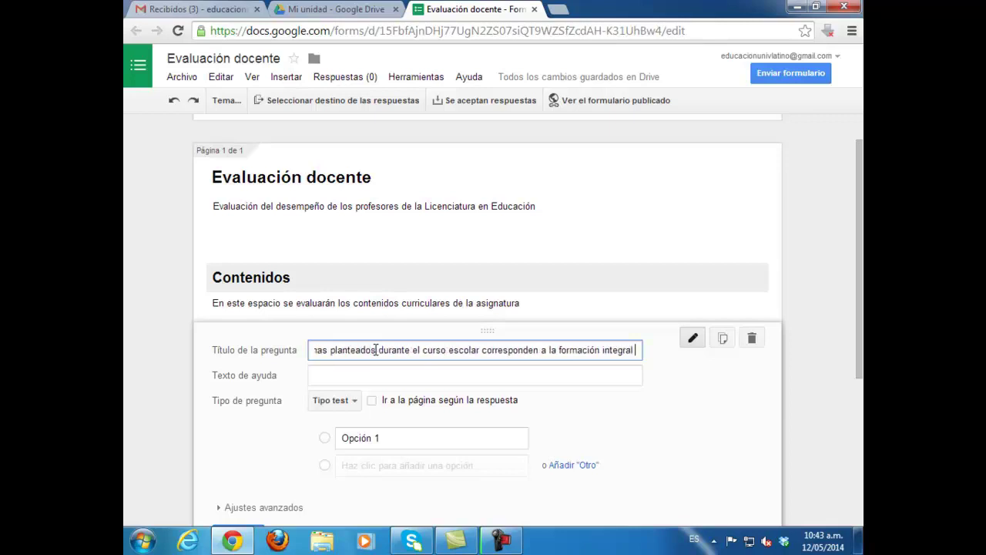
{"action": "type", "text": "de tu"}
{"action": "key", "text": "BackSpace"}
{"action": "key", "text": "BackSpace"}
{"action": "key", "text": "BackSpace"}
{"action": "key", "text": "BackSpace"}
{"action": "key", "text": "BackSpace"}
{"action": "key", "text": "BackSpace"}
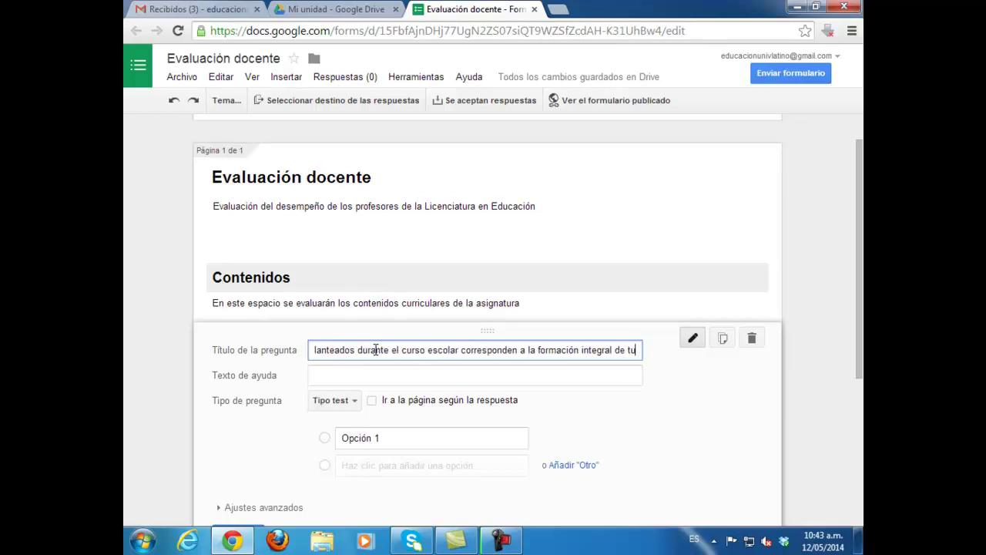
{"action": "type", "text": "de tu fu"}
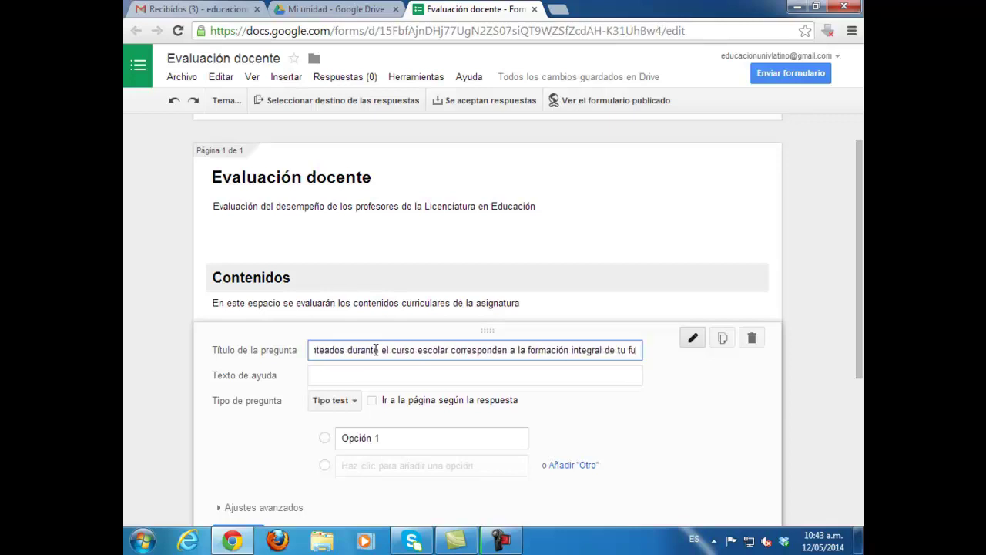
{"action": "type", "text": "turo profesional"}
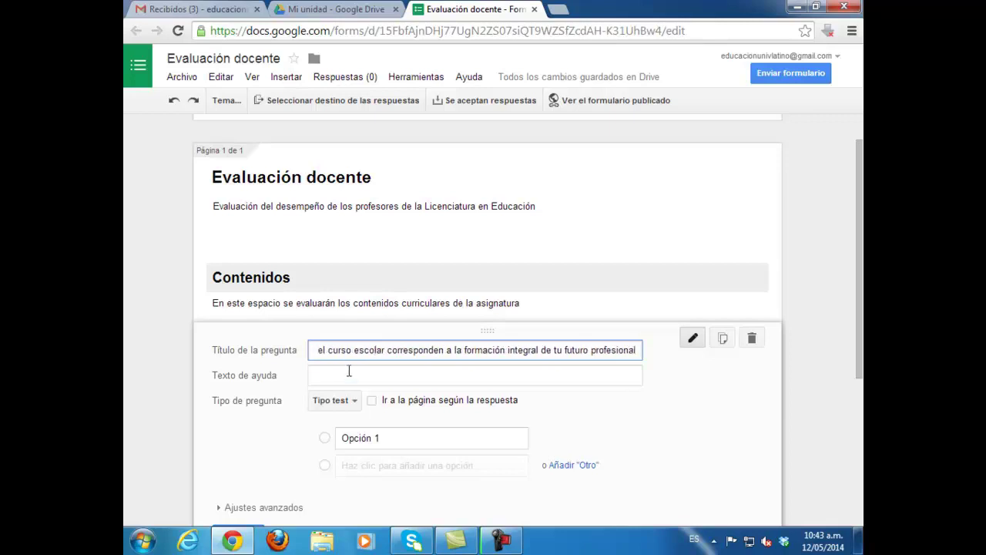
Step: Set the question type to Tipo test (multiple choice)
{"action": "left_click", "coordinate": [334, 400]}
{"action": "left_click", "coordinate": [341, 347]}
{"action": "scroll", "coordinate": [417, 296], "scroll_direction": "down", "scroll_amount": 1}
{"action": "left_click", "coordinate": [334, 332]}
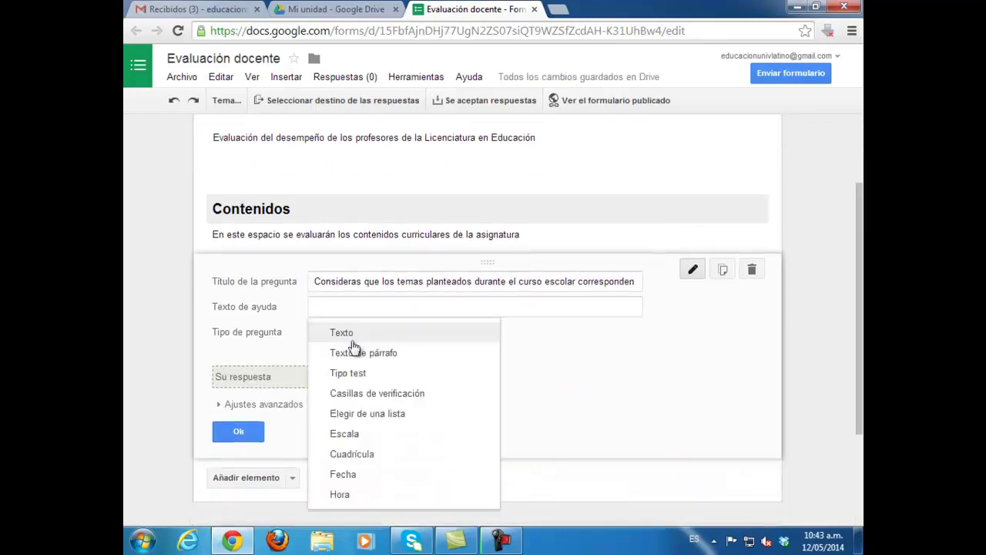
{"action": "left_click", "coordinate": [363, 352]}
{"action": "left_click", "coordinate": [346, 332]}
{"action": "left_click", "coordinate": [349, 359]}
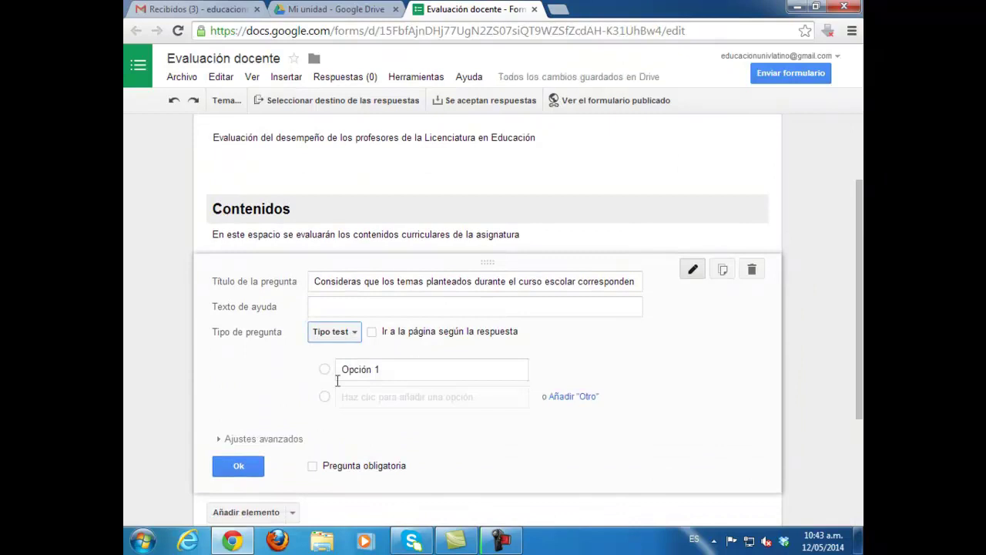
Step: Add options Muchísimo, Mucho, Regular, Poco and Nada and make the question required
{"action": "left_click", "coordinate": [378, 371]}
{"action": "type", "text": "Muchísimo"}
{"action": "left_click", "coordinate": [375, 396]}
{"action": "type", "text": "Mucho"}
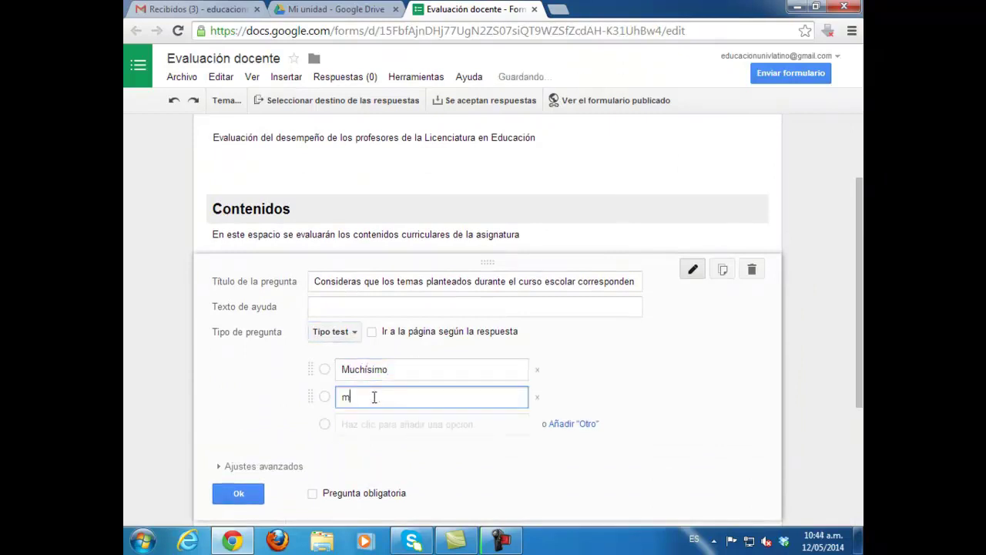
{"action": "left_click", "coordinate": [384, 423]}
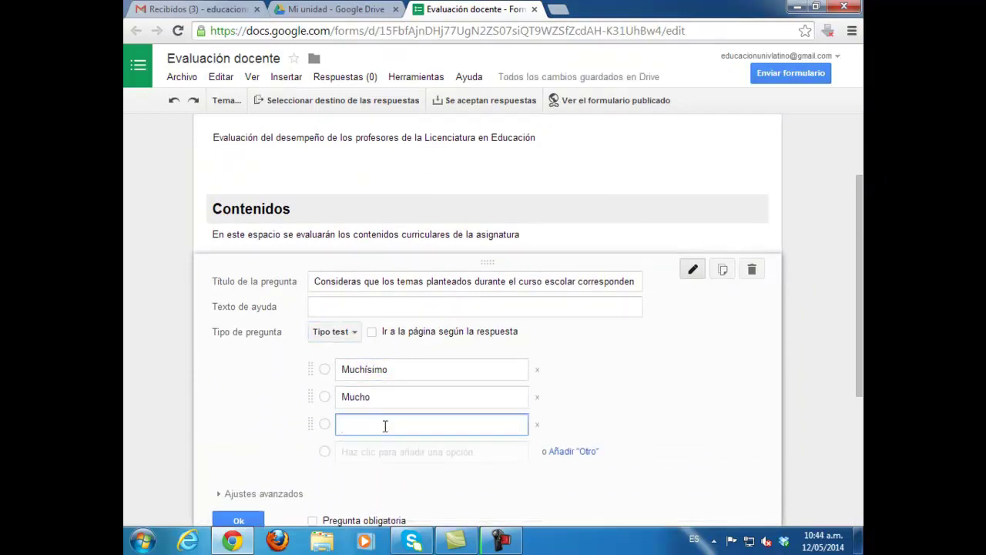
{"action": "type", "text": "Regular"}
{"action": "left_click", "coordinate": [386, 451]}
{"action": "type", "text": "Poco"}
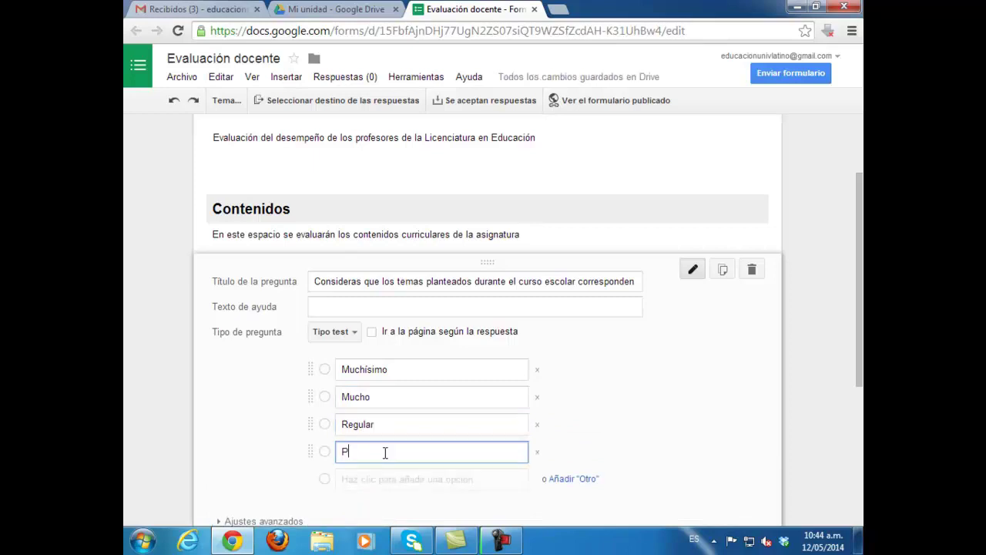
{"action": "left_click", "coordinate": [394, 479]}
{"action": "type", "text": "Nada"}
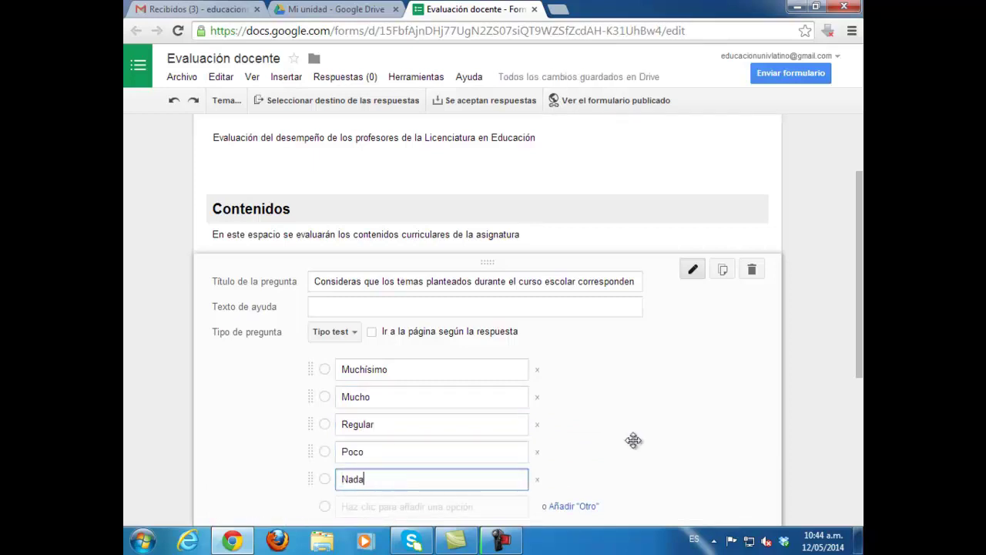
{"action": "scroll", "coordinate": [631, 441], "scroll_direction": "down", "scroll_amount": 2}
{"action": "left_click", "coordinate": [312, 432]}
{"action": "left_click", "coordinate": [238, 431]}
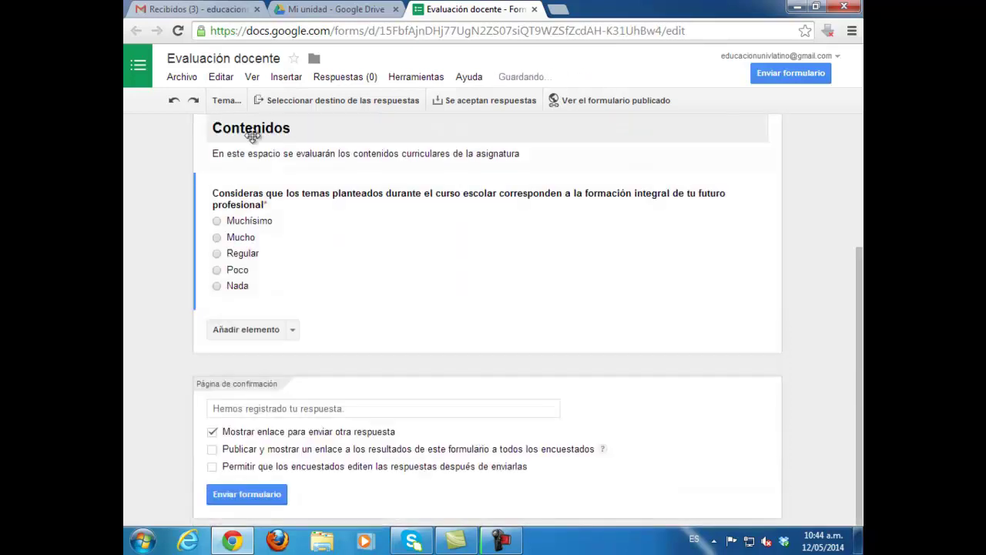
Step: Prefix the question title with '1' and keep its type as multiple choice
{"action": "left_click", "coordinate": [692, 189]}
{"action": "left_click", "coordinate": [316, 200]}
{"action": "type", "text": "1"}
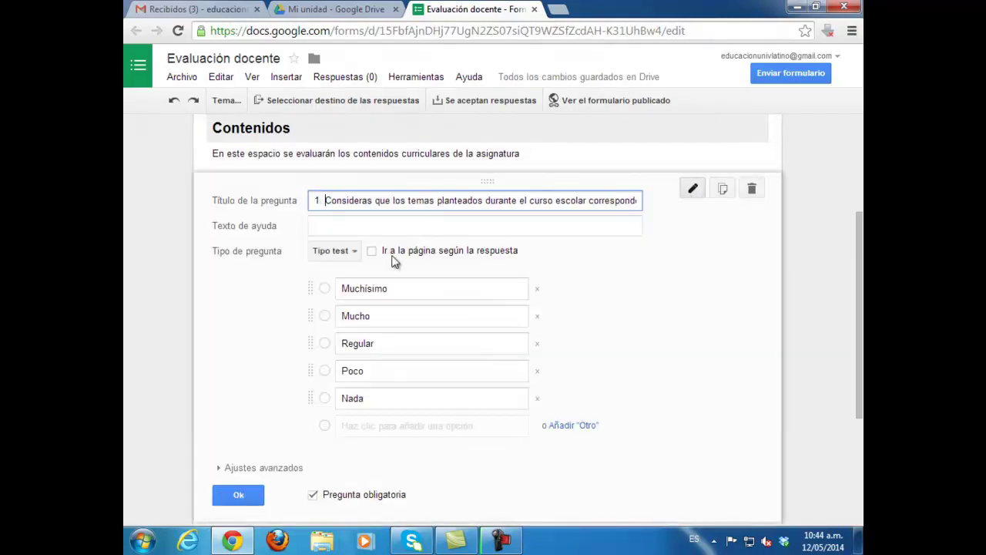
{"action": "left_click", "coordinate": [335, 251]}
{"action": "left_click", "coordinate": [362, 277]}
{"action": "left_click", "coordinate": [378, 257]}
{"action": "left_click", "coordinate": [370, 270]}
{"action": "left_click", "coordinate": [382, 254]}
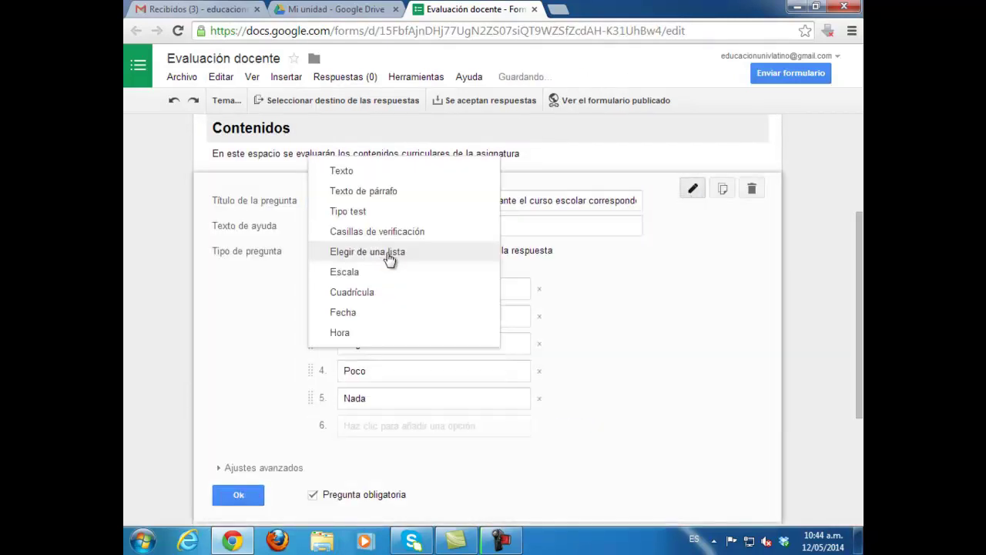
{"action": "left_click", "coordinate": [370, 269]}
{"action": "left_click", "coordinate": [353, 256]}
{"action": "left_click", "coordinate": [370, 191]}
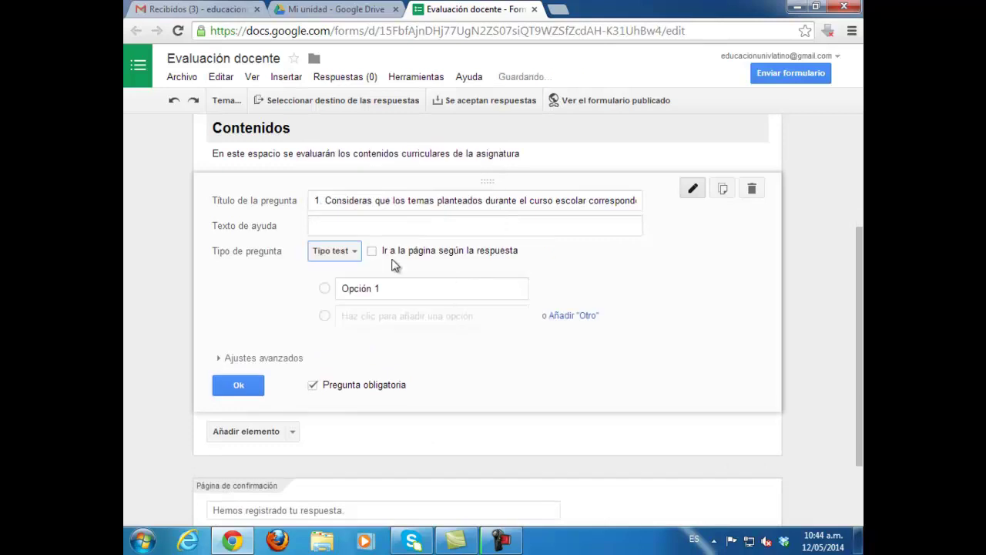
{"action": "left_click", "coordinate": [361, 252]}
{"action": "left_click", "coordinate": [356, 276]}
{"action": "left_click", "coordinate": [362, 250]}
{"action": "left_click", "coordinate": [358, 234]}
Step: Re-enter the options Muchisimo, Mucho, Regular, Poco and Nada and close question 1
{"action": "left_click", "coordinate": [385, 287]}
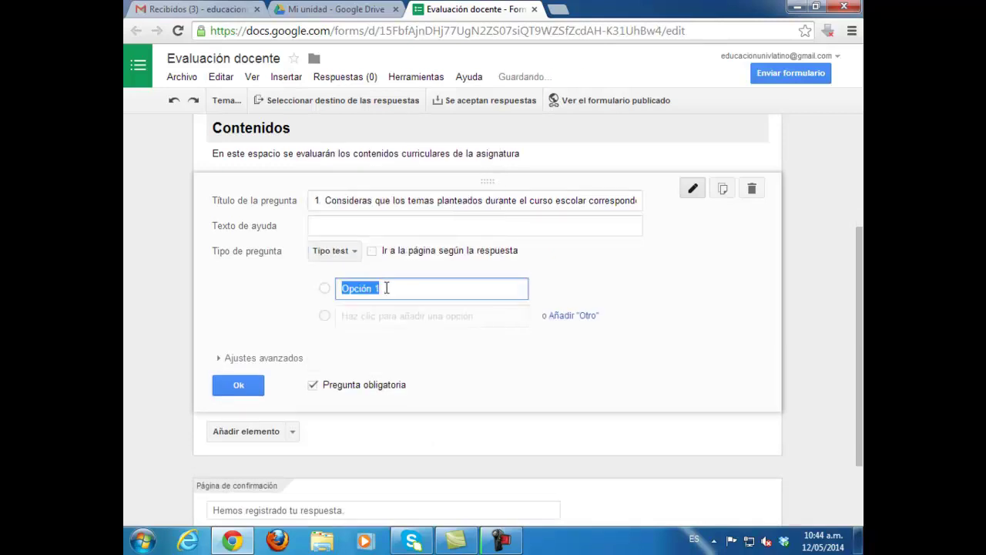
{"action": "type", "text": "Muchisimo"}
{"action": "left_click", "coordinate": [389, 316]}
{"action": "key", "text": "BackSpace"}
{"action": "key", "text": "BackSpace"}
{"action": "key", "text": "BackSpace"}
{"action": "key", "text": "BackSpace"}
{"action": "key", "text": "BackSpace"}
{"action": "key", "text": "BackSpace"}
{"action": "key", "text": "BackSpace"}
{"action": "key", "text": "BackSpace"}
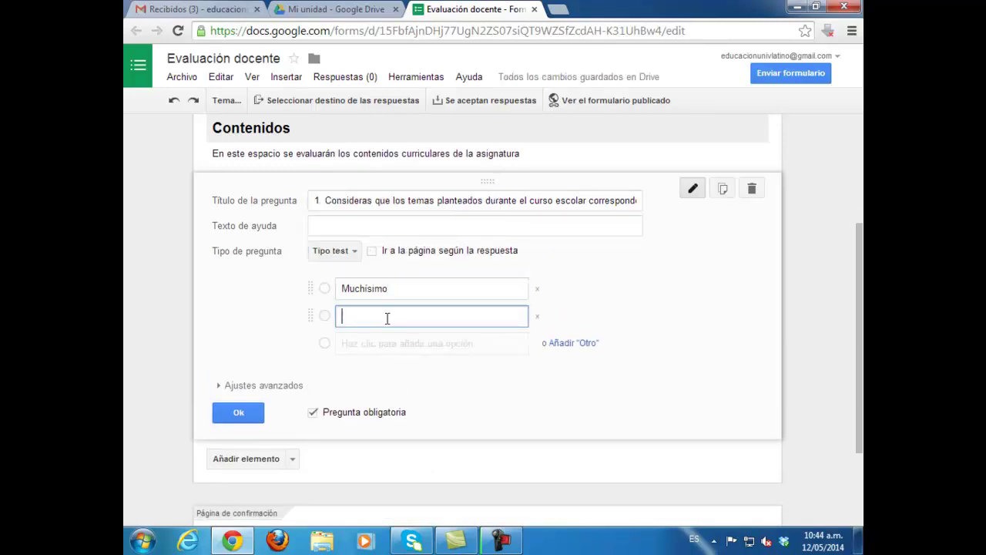
{"action": "type", "text": "Mucho"}
{"action": "left_click", "coordinate": [388, 346]}
{"action": "key", "text": "BackSpace"}
{"action": "key", "text": "BackSpace"}
{"action": "key", "text": "BackSpace"}
{"action": "key", "text": "BackSpace"}
{"action": "key", "text": "BackSpace"}
{"action": "key", "text": "BackSpace"}
{"action": "key", "text": "BackSpace"}
{"action": "key", "text": "BackSpace"}
{"action": "type", "text": "Regular"}
{"action": "left_click", "coordinate": [385, 371]}
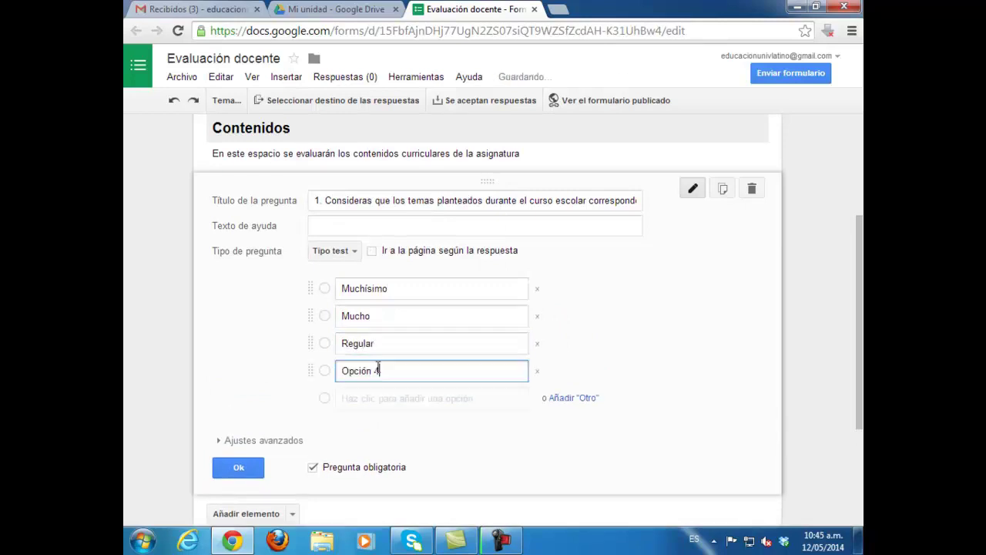
{"action": "left_click_drag", "start_coordinate": [386, 371], "coordinate": [331, 371]}
{"action": "type", "text": "Poco"}
{"action": "left_click", "coordinate": [376, 399]}
{"action": "left_click_drag", "start_coordinate": [376, 399], "coordinate": [331, 399]}
{"action": "type", "text": "Nada"}
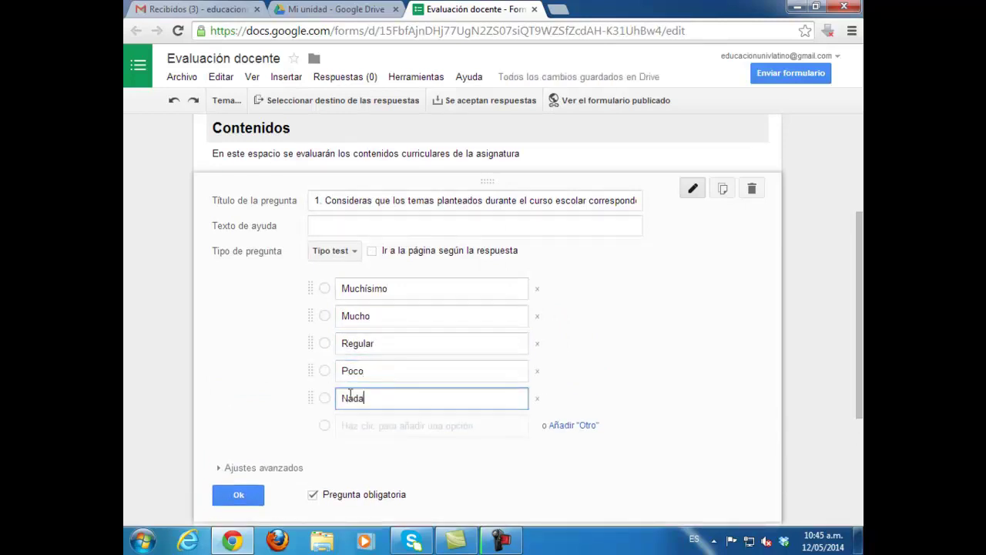
{"action": "left_click", "coordinate": [236, 495]}
{"action": "left_click", "coordinate": [292, 329]}
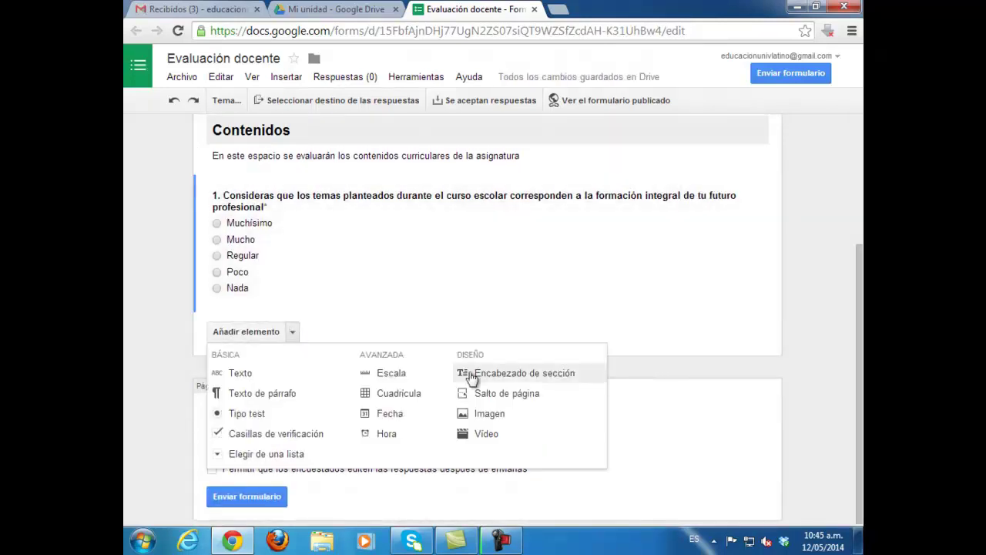
Step: Add a section header titled 'Tecnologías'
{"action": "left_click", "coordinate": [471, 375]}
{"action": "type", "text": "Tecnologías"}
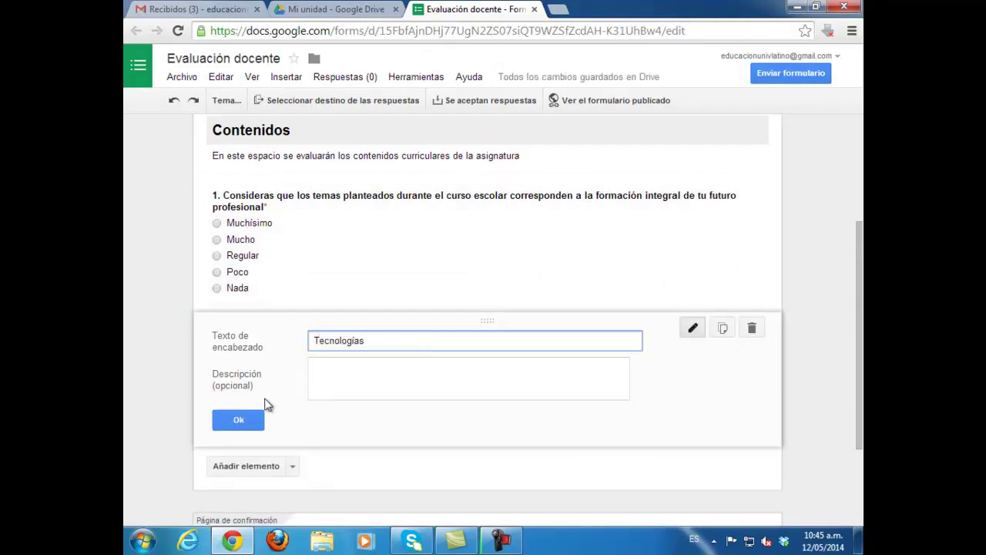
{"action": "left_click", "coordinate": [238, 420]}
Step: Add a multiple-choice question about the teacher using innovative tools while teaching the subject
{"action": "left_click", "coordinate": [292, 422]}
{"action": "left_click", "coordinate": [247, 356]}
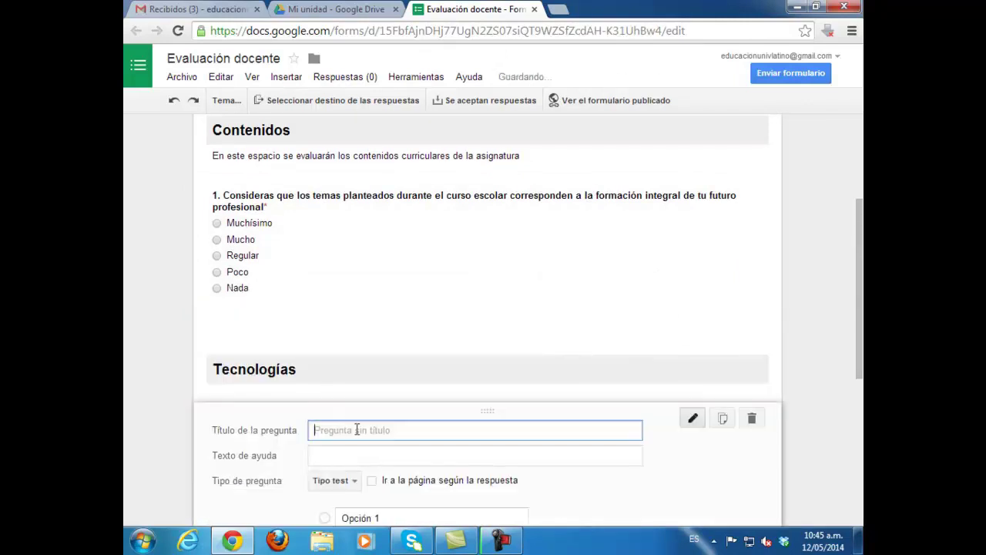
{"action": "type", "text": "El profesor utilizó siempr"}
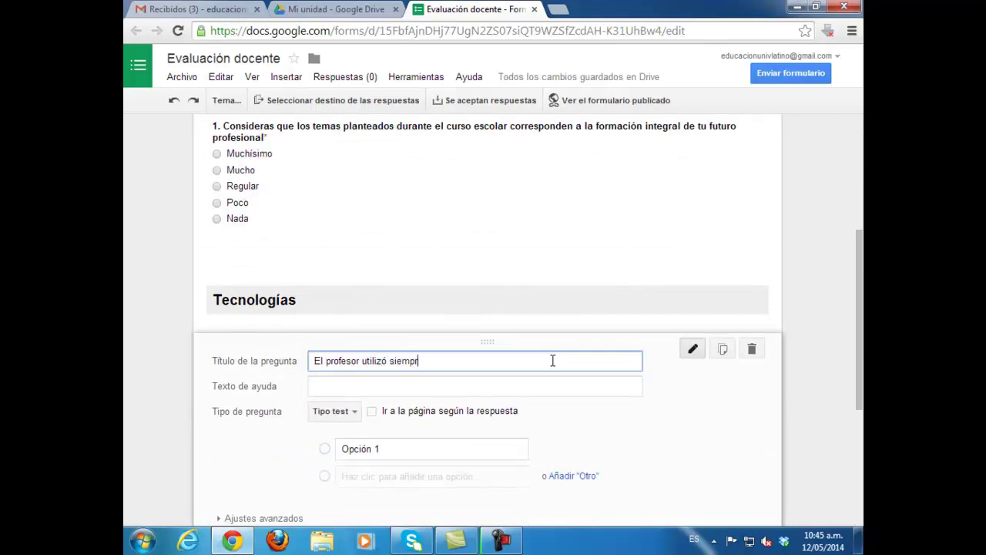
{"action": "type", "text": "e herramientas innovadoras en la iom"}
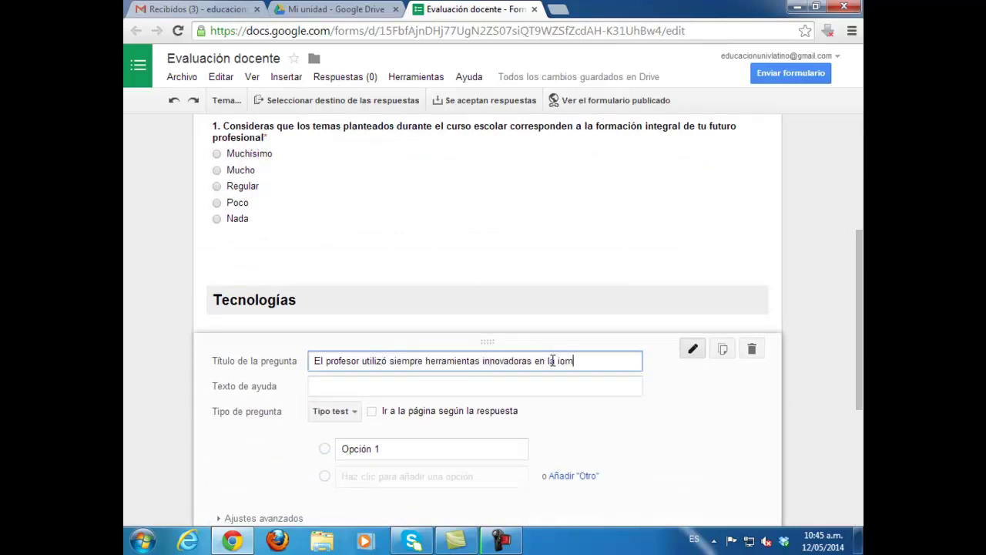
{"action": "type", "text": " imparticipón de su"}
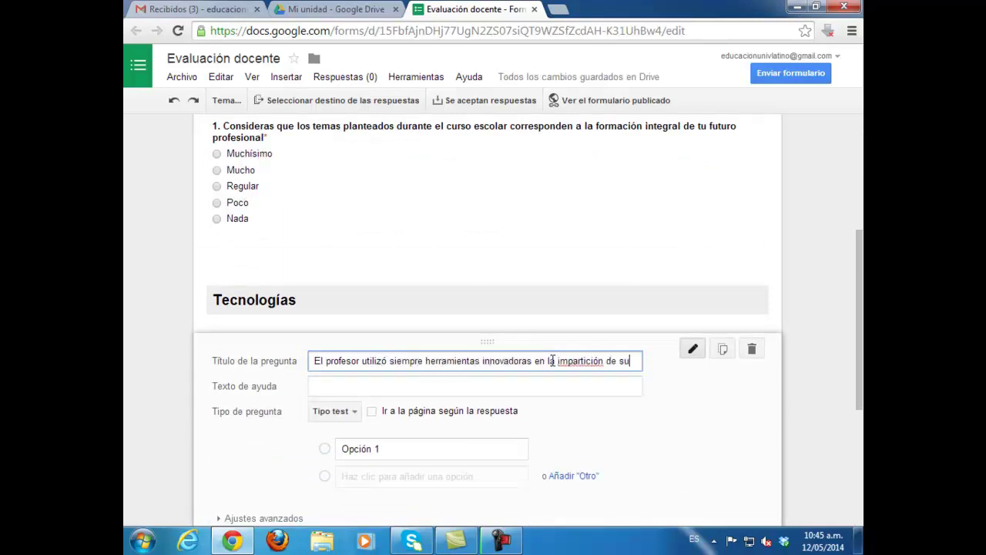
{"action": "type", "text": " asignaturadurante"}
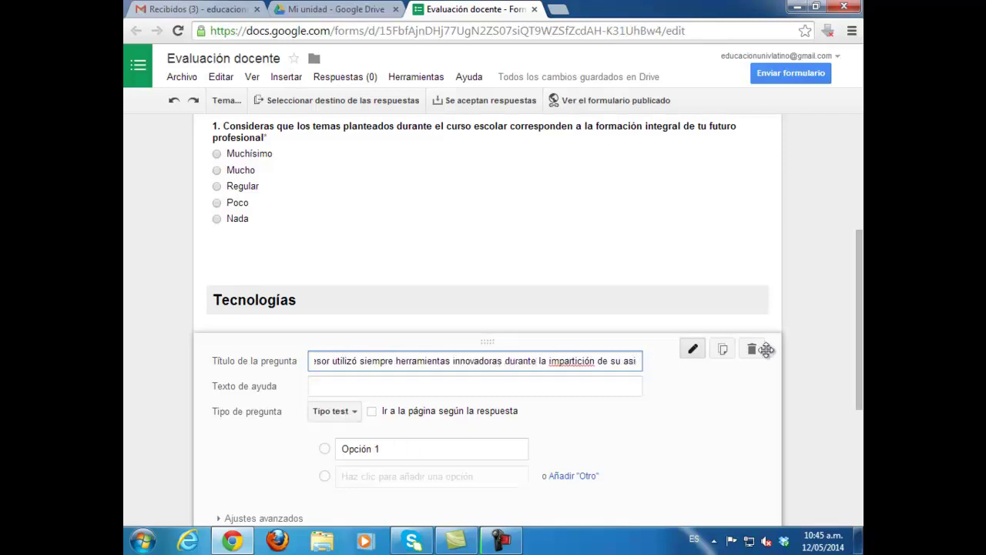
Step: Give it options Siempre, La mayoría de las veces, A veces, Casi nunca and Nunca
{"action": "scroll", "coordinate": [540, 386], "scroll_direction": "down", "scroll_amount": 1}
{"action": "left_click", "coordinate": [356, 405]}
{"action": "type", "text": "Siempre"}
{"action": "left_click", "coordinate": [352, 429]}
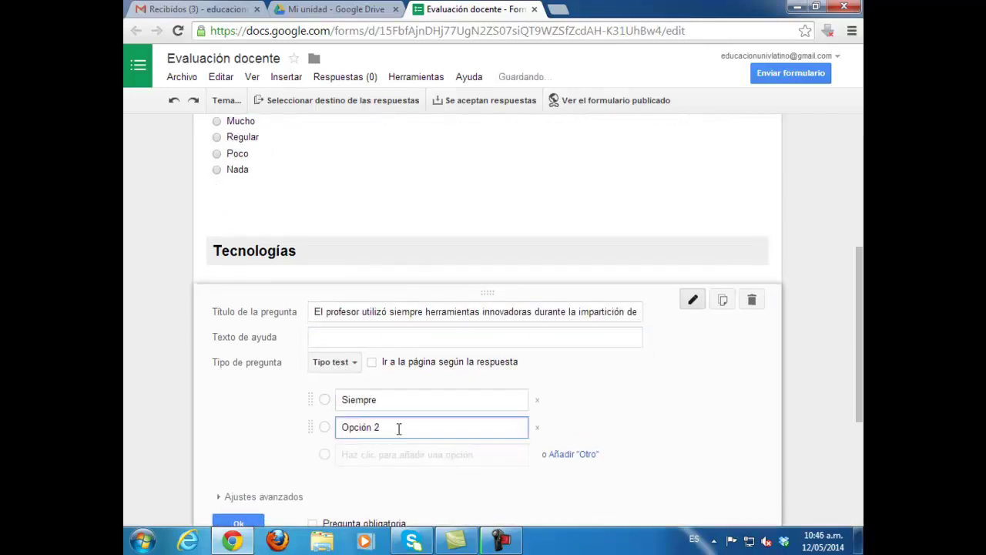
{"action": "type", "text": "La mayoría de las veces"}
{"action": "left_click", "coordinate": [339, 455]}
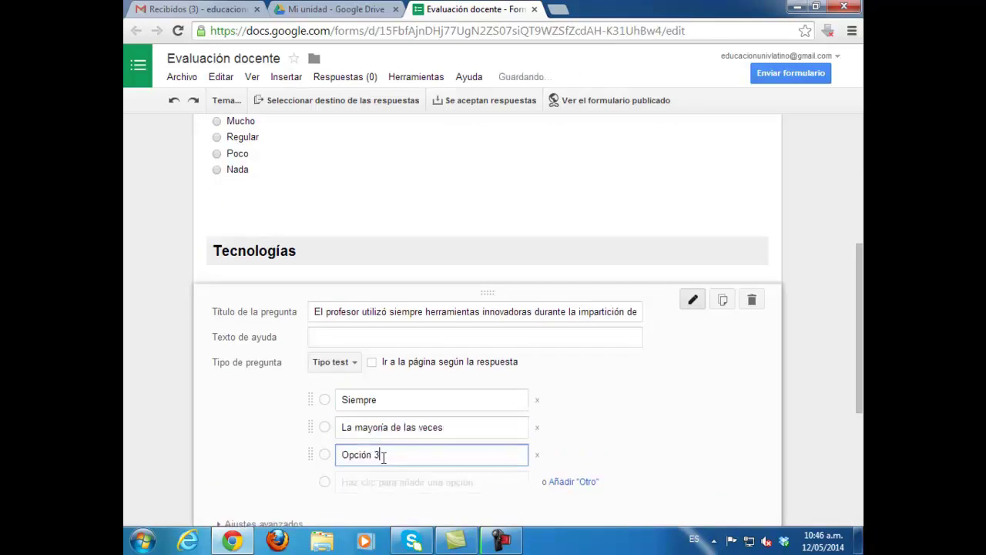
{"action": "type", "text": "A vev"}
{"action": "key", "text": "BackSpace"}
{"action": "type", "text": "ces"}
{"action": "left_click", "coordinate": [412, 481]}
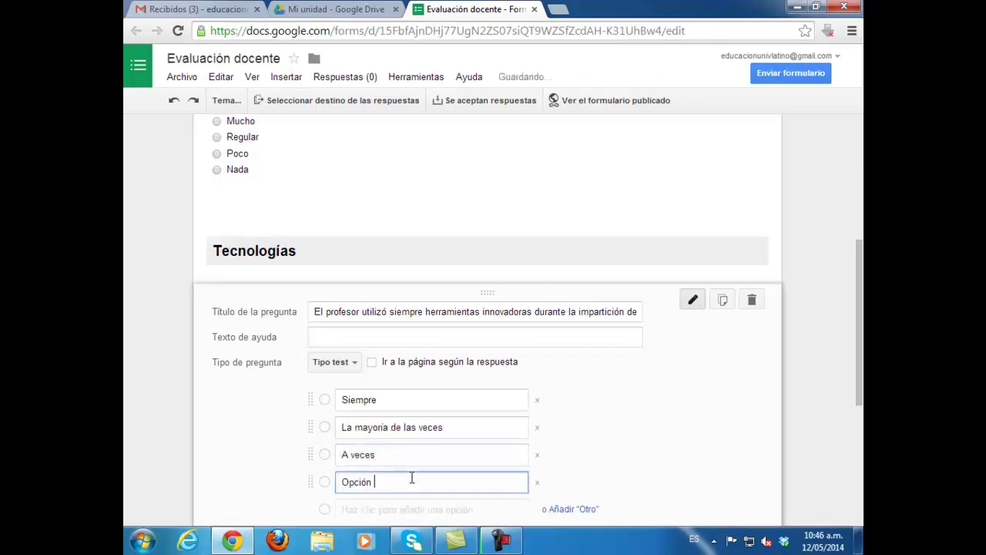
{"action": "type", "text": "Casi nunca"}
{"action": "scroll", "coordinate": [375, 373], "scroll_direction": "down", "scroll_amount": 2}
{"action": "left_click", "coordinate": [374, 368]}
{"action": "type", "text": "Nunca"}
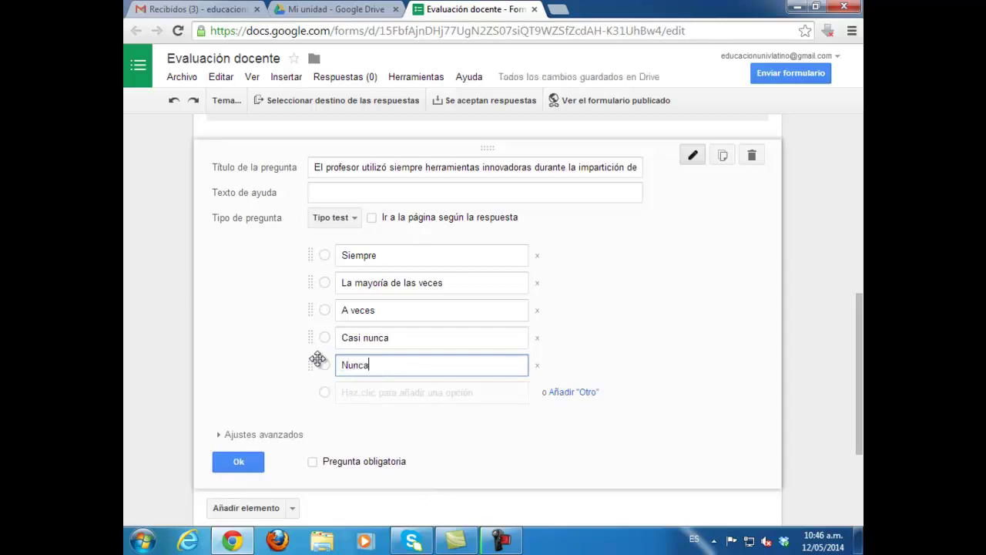
{"action": "left_click", "coordinate": [239, 461]}
{"action": "scroll", "coordinate": [487, 308], "scroll_direction": "up", "scroll_amount": 5}
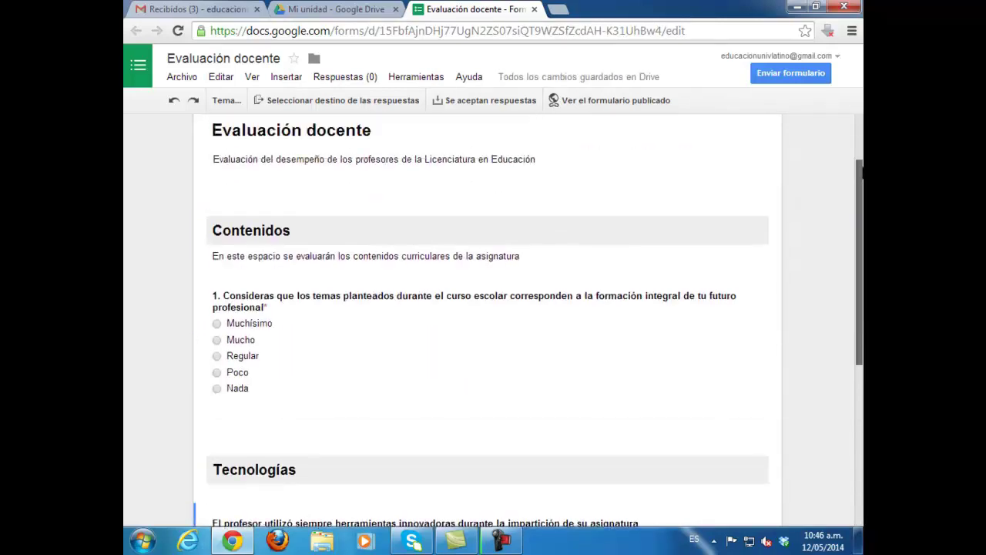
Step: Replace the Página de confirmación text with 'Gracias por contestar la encuesta'
{"action": "left_click", "coordinate": [540, 471]}
{"action": "left_click", "coordinate": [238, 410]}
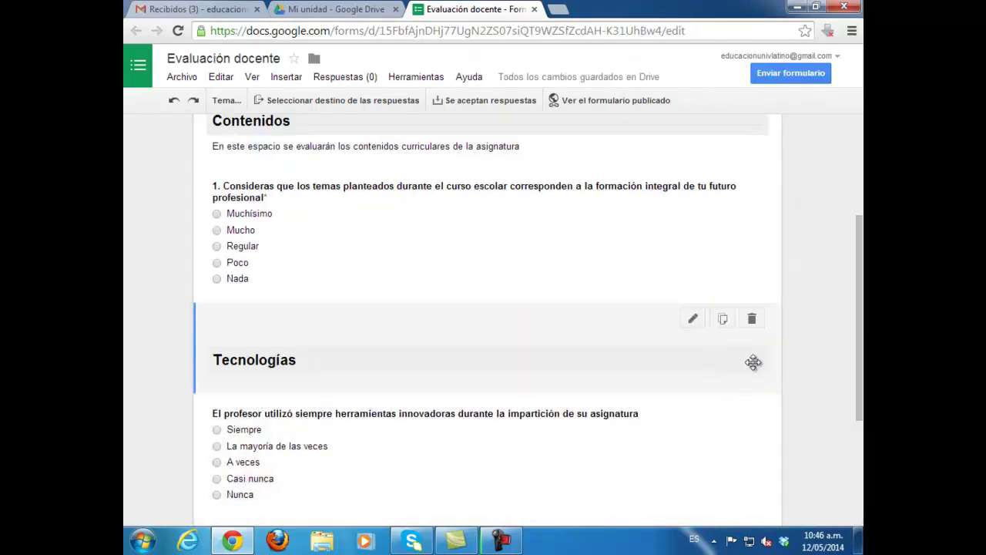
{"action": "scroll", "coordinate": [238, 410], "scroll_direction": "down", "scroll_amount": 3}
{"action": "scroll", "coordinate": [487, 320], "scroll_direction": "up", "scroll_amount": 6}
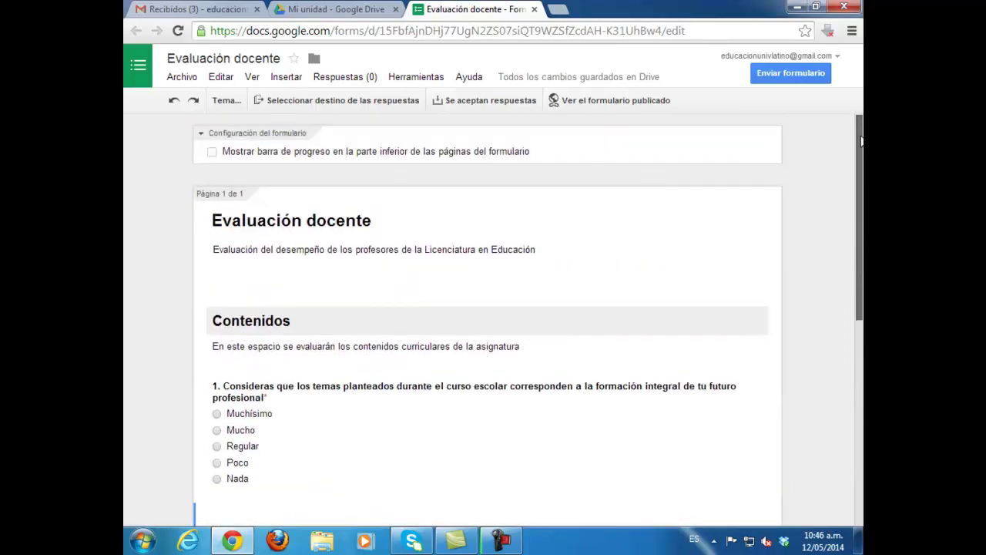
{"action": "scroll", "coordinate": [487, 320], "scroll_direction": "down", "scroll_amount": 2}
{"action": "scroll", "coordinate": [262, 482], "scroll_direction": "down", "scroll_amount": 3}
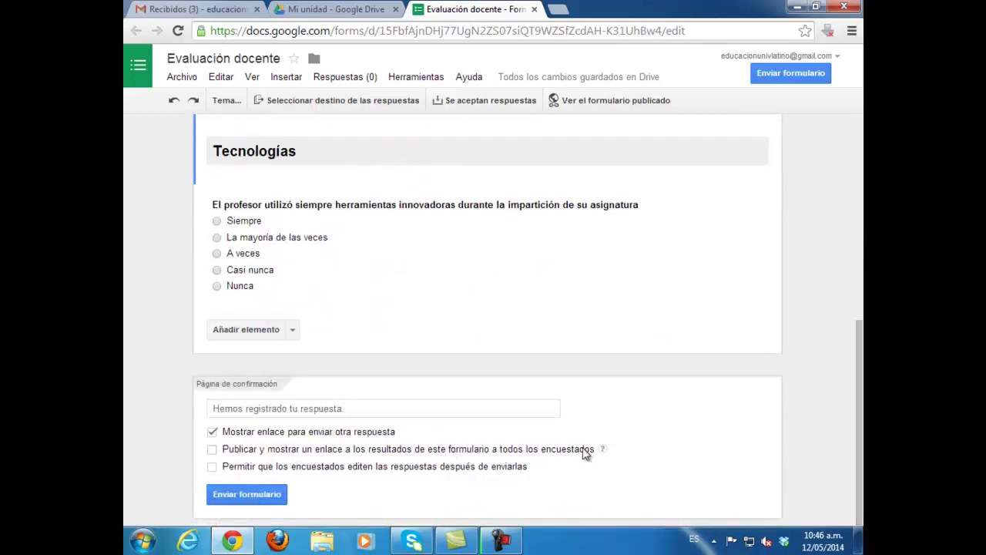
{"action": "left_click", "coordinate": [264, 414]}
{"action": "type", "text": "Gracia"}
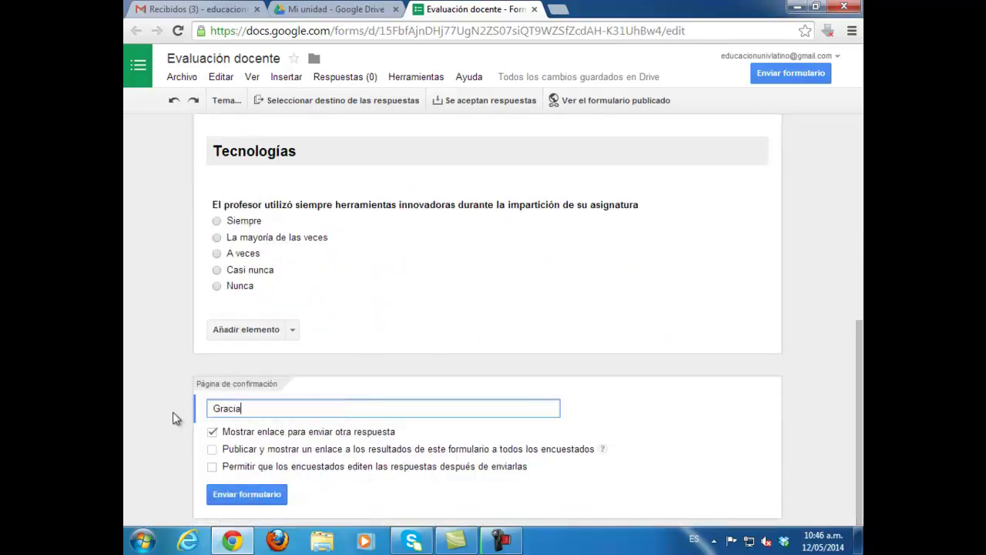
{"action": "type", "text": "s por contestar la encuesta"}
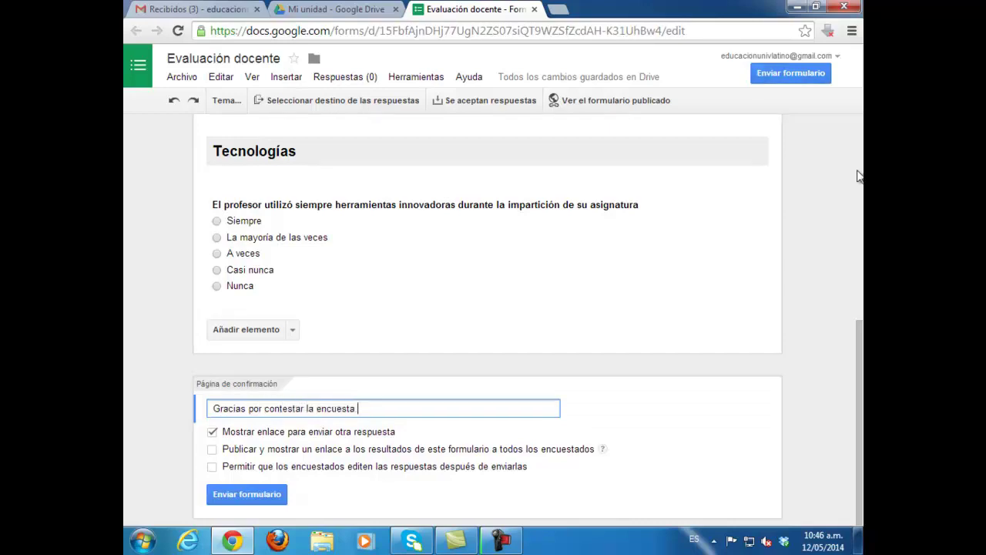
{"action": "mouse_move", "coordinate": [860, 346]}
{"action": "left_mouse_down"}
{"action": "mouse_move", "coordinate": [860, 172]}
{"action": "mouse_move", "coordinate": [860, 346]}
{"action": "left_mouse_up"}
Step: Load the form's shareable link from Enviar formulario in a new tab, then close the send dialog
{"action": "left_click", "coordinate": [229, 500]}
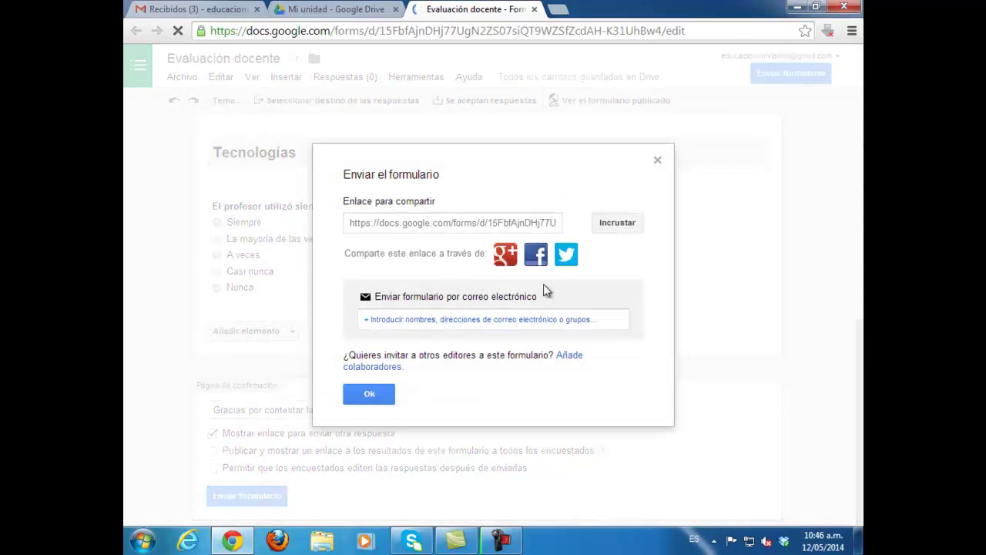
{"action": "left_click", "coordinate": [494, 223]}
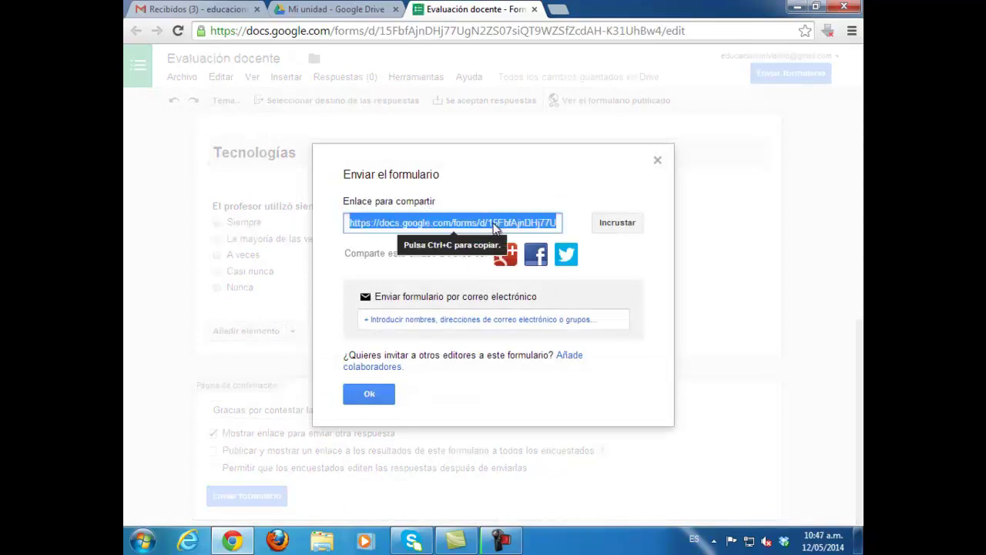
{"action": "left_click", "coordinate": [558, 9]}
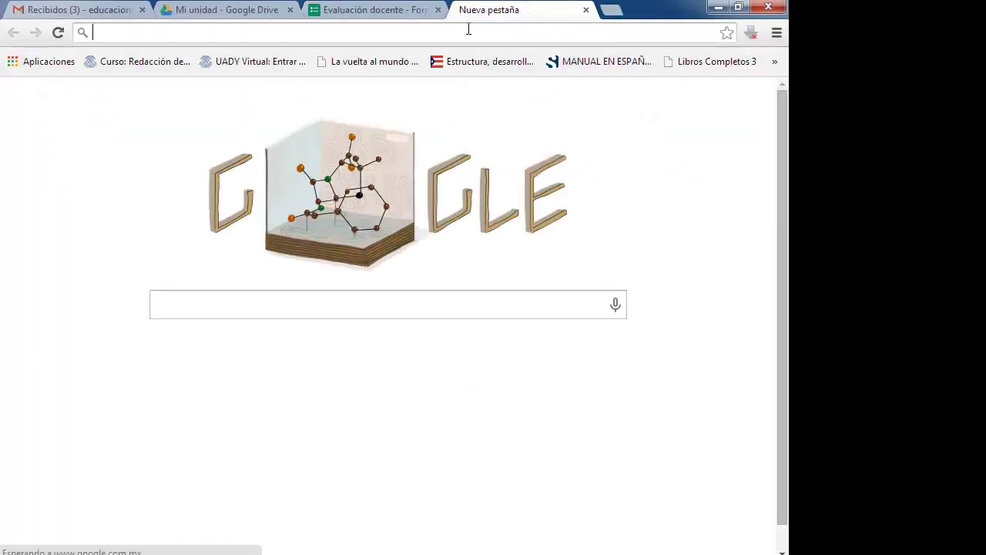
{"action": "type", "text": "https://docs.google.com/forms/d/15FbfAjnDHj77UgN2ZS07siQT9WZSfZcdAH-K31UhBw4/viewform?usp=send_form"}
{"action": "key", "text": "Return"}
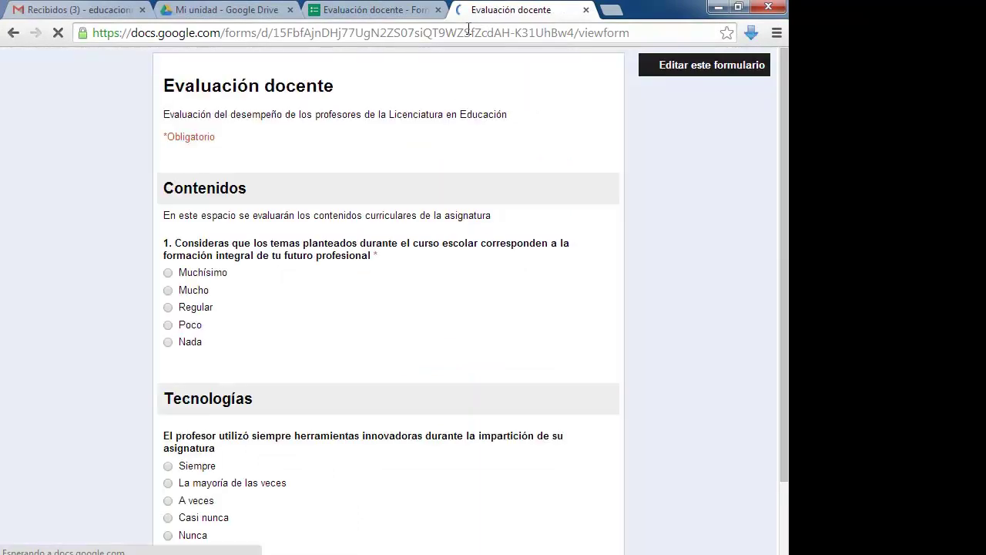
{"action": "scroll", "coordinate": [390, 308], "scroll_direction": "up", "scroll_amount": 2}
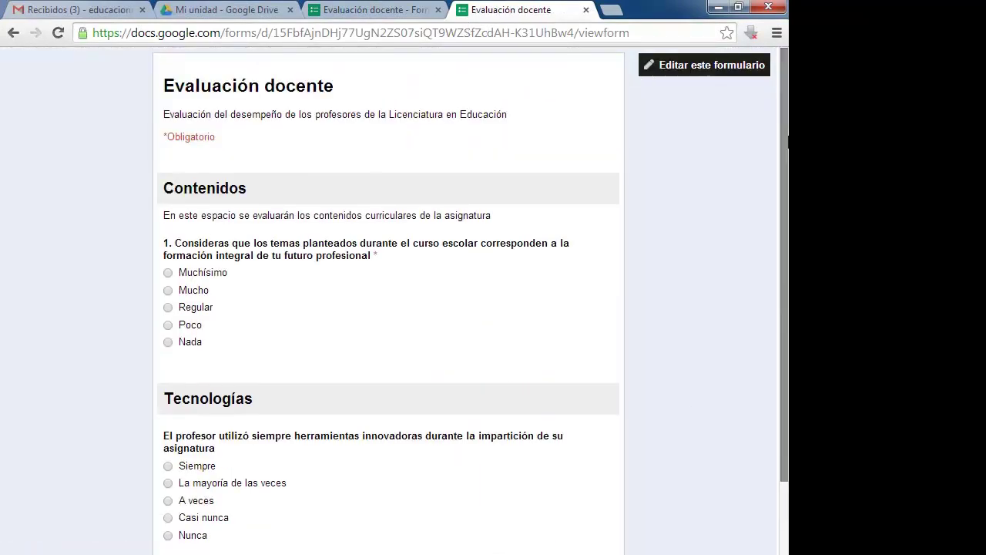
{"action": "left_click", "coordinate": [370, 9]}
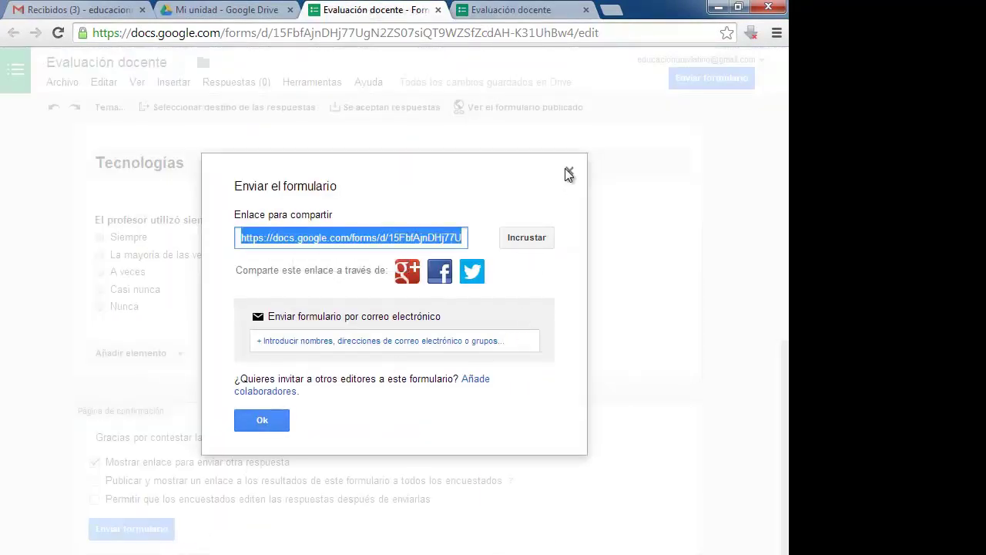
{"action": "left_click", "coordinate": [568, 172]}
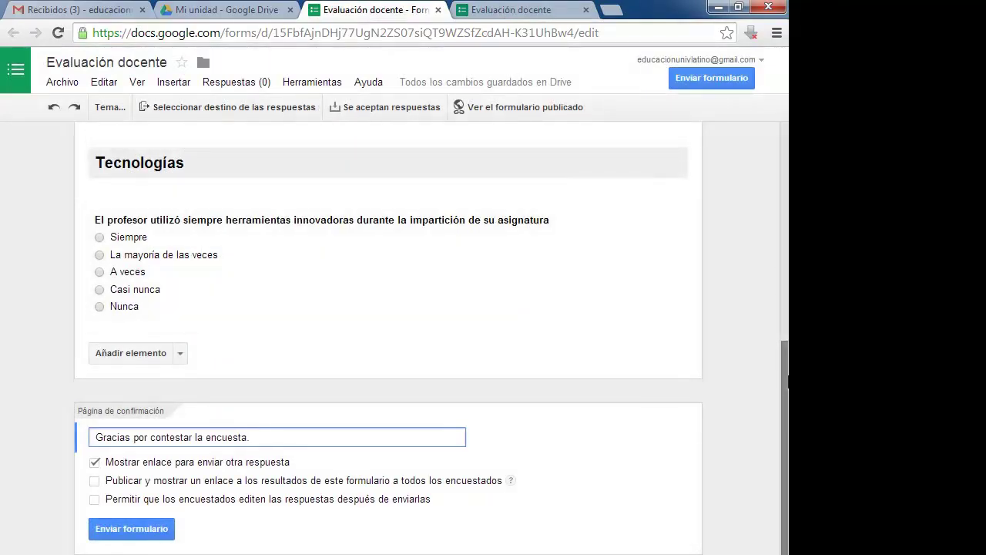
{"action": "left_click_drag", "start_coordinate": [786, 378], "coordinate": [785, 158]}
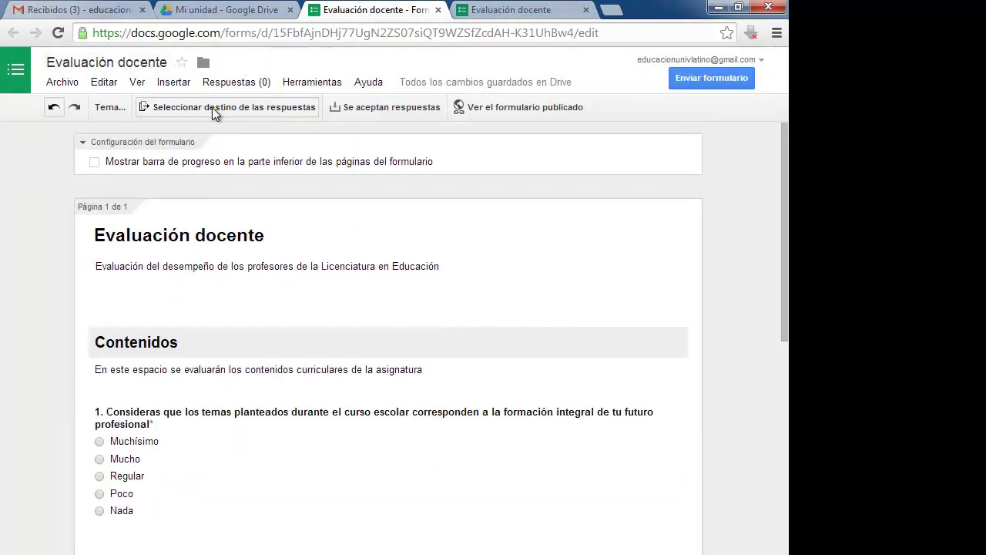
Step: Send responses to a new spreadsheet with 'Crear siempre una hoja de cálculo nueva' unticked
{"action": "left_click", "coordinate": [212, 107]}
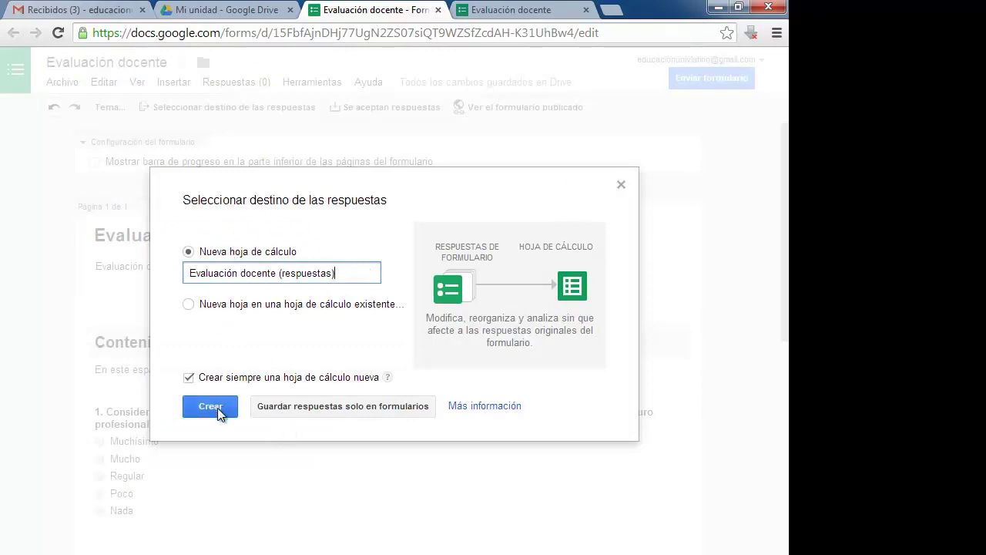
{"action": "left_click", "coordinate": [191, 378]}
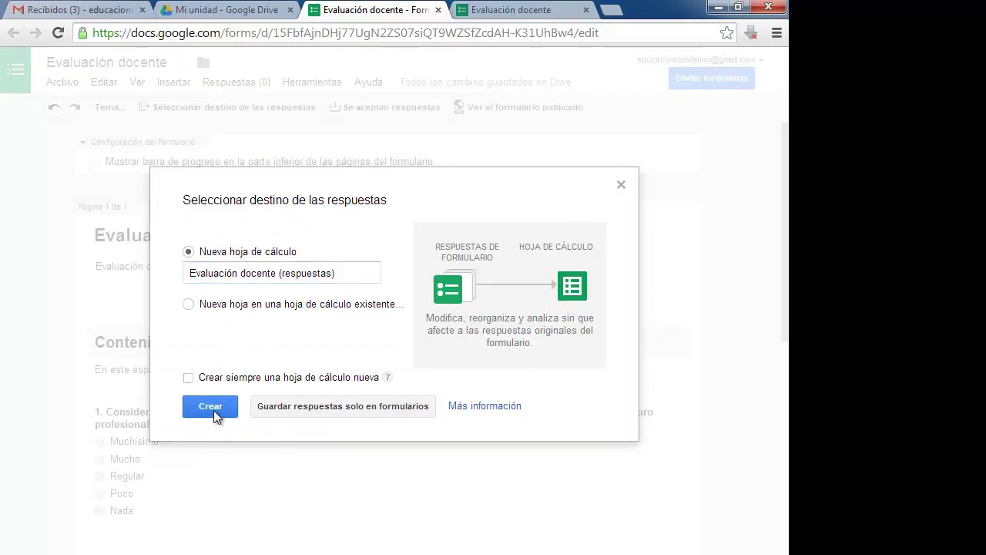
{"action": "left_click", "coordinate": [214, 410]}
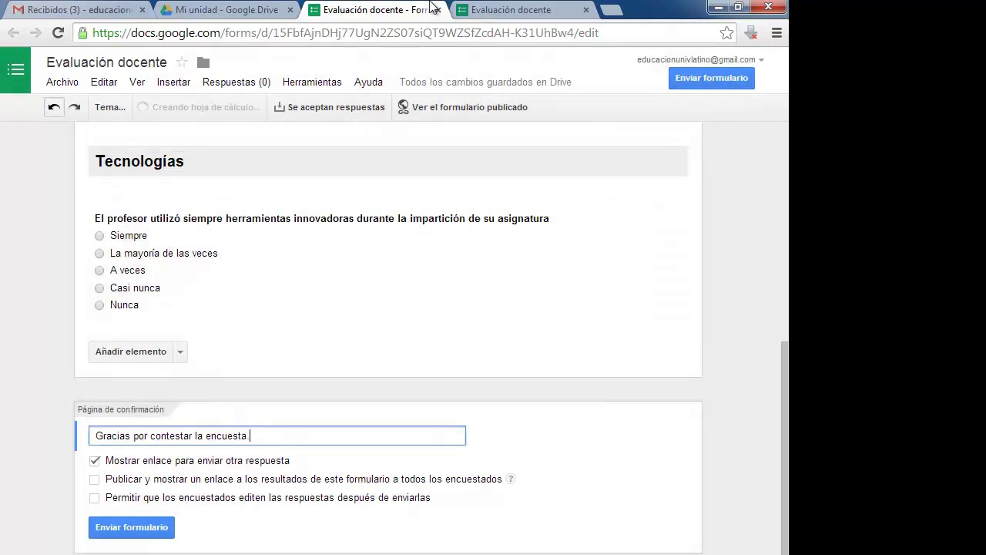
{"action": "left_click", "coordinate": [227, 10]}
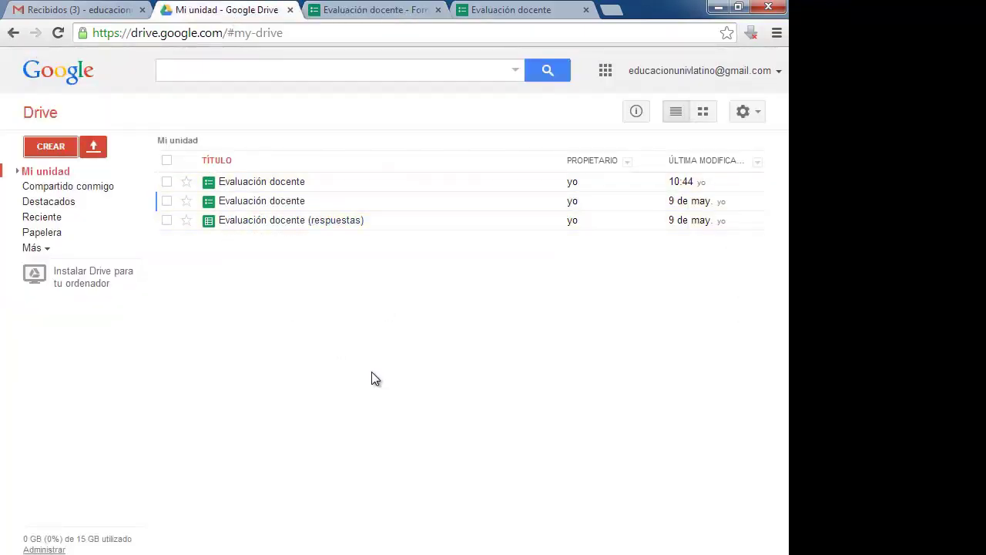
Step: Delete the older 9 de mayo Evaluación docente form and its responses sheet from Mi unidad
{"action": "key", "text": "F5"}
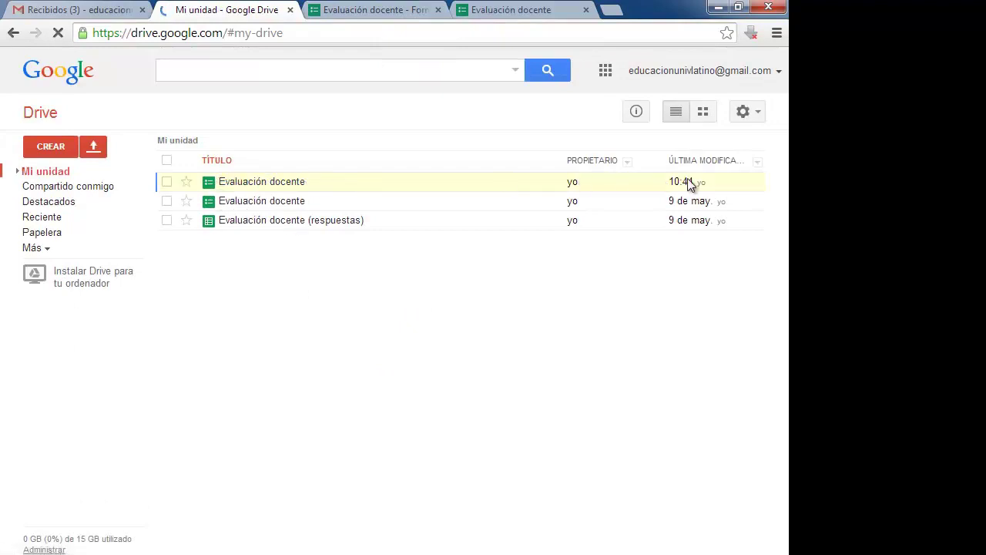
{"action": "left_click", "coordinate": [167, 200]}
{"action": "left_click", "coordinate": [167, 221]}
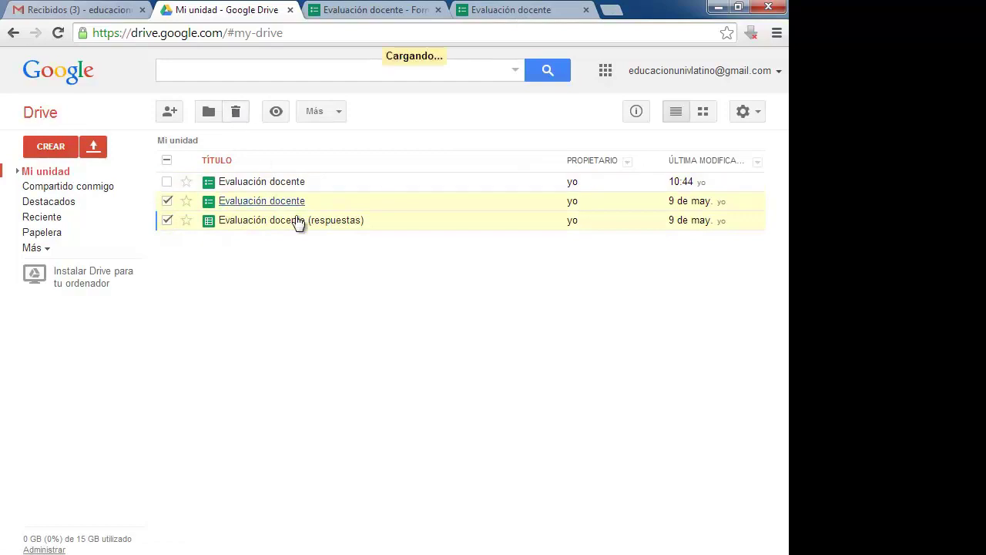
{"action": "key", "text": "Delete"}
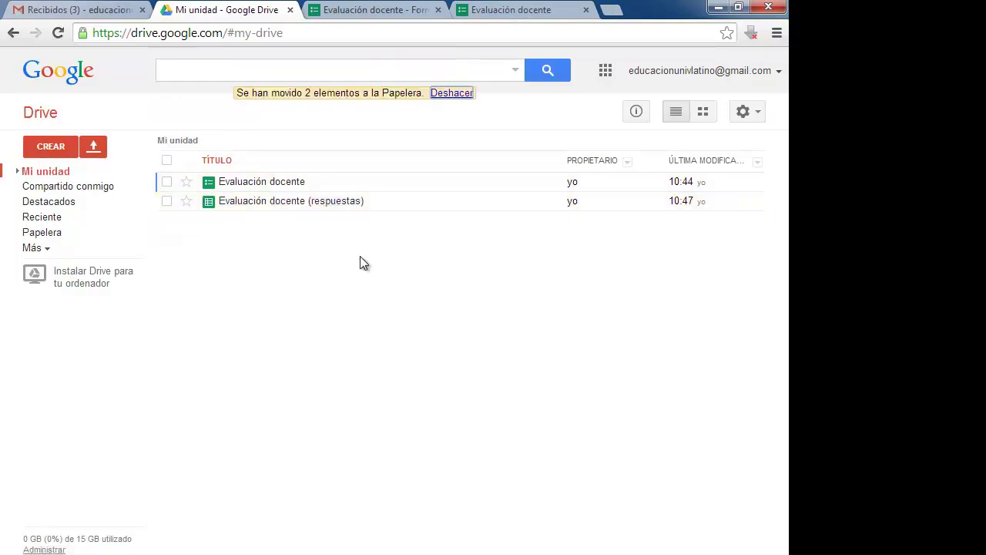
Step: Submit a test response (Mucho, Casi nunca) on the live form, then go back to Drive's Mi unidad
{"action": "left_click", "coordinate": [528, 10]}
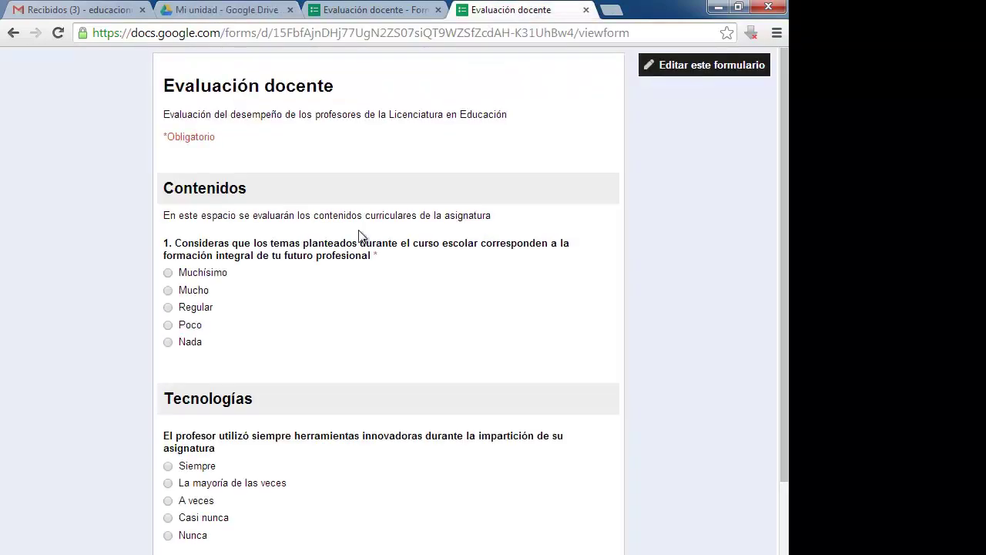
{"action": "scroll", "coordinate": [226, 449], "scroll_direction": "down", "scroll_amount": 3}
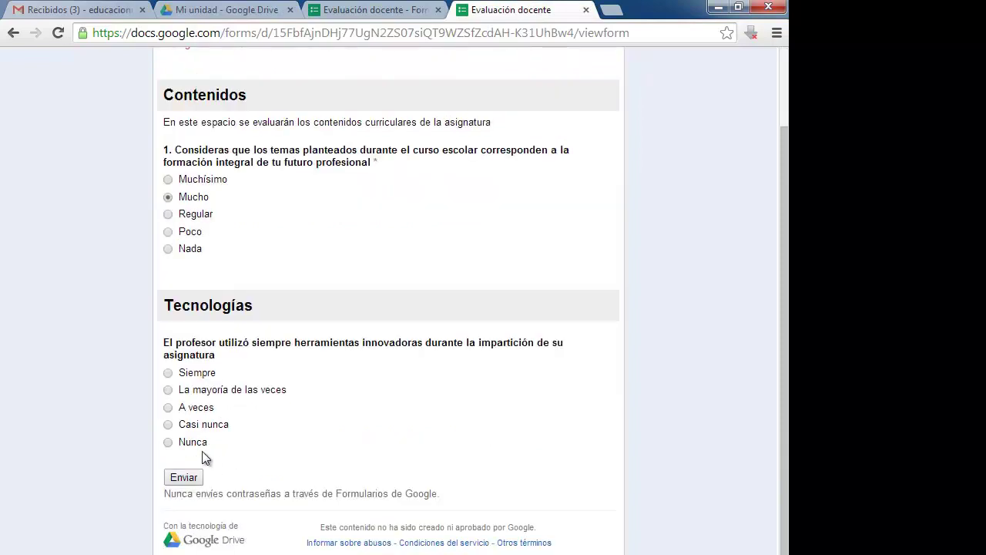
{"action": "left_click", "coordinate": [177, 473]}
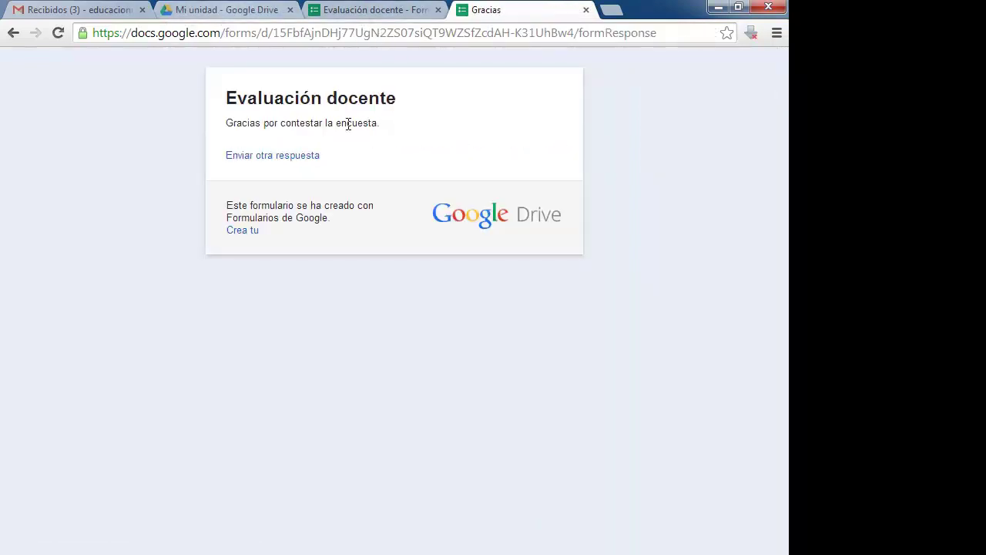
{"action": "left_click", "coordinate": [353, 11]}
{"action": "left_click", "coordinate": [219, 11]}
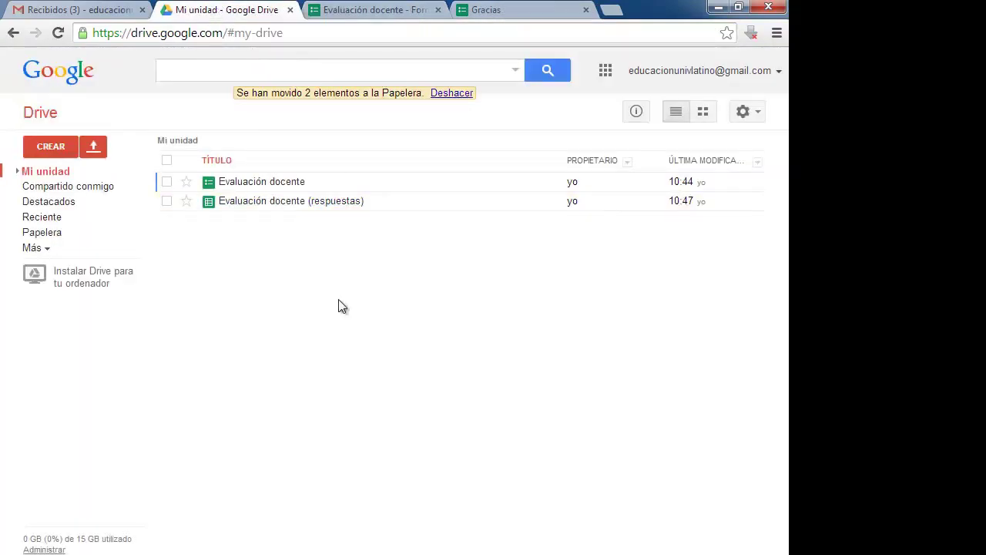
Step: Open 'Evaluación docente (respuestas)', check the Mucho / Casi nunca row, and return to the form editor
{"action": "left_click", "coordinate": [270, 206]}
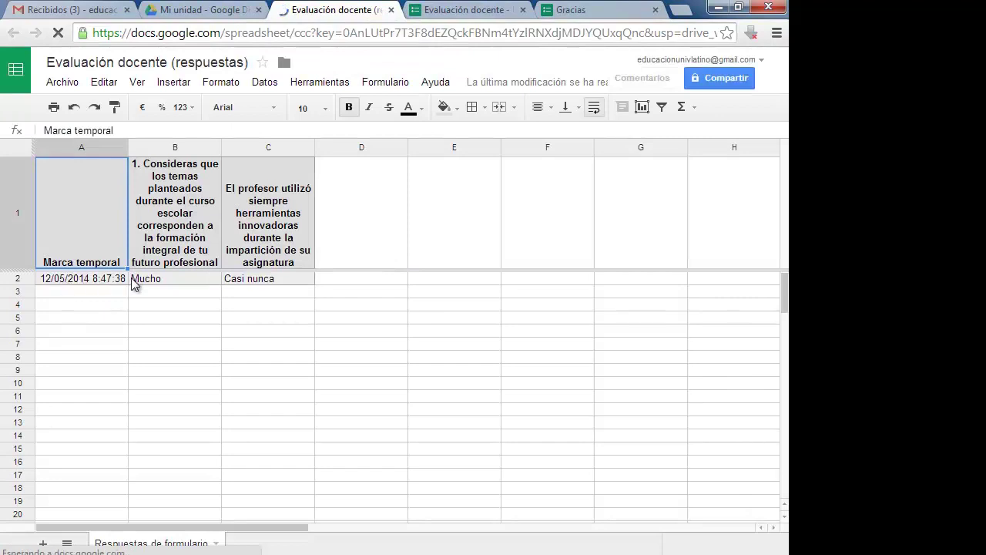
{"action": "left_click", "coordinate": [378, 316]}
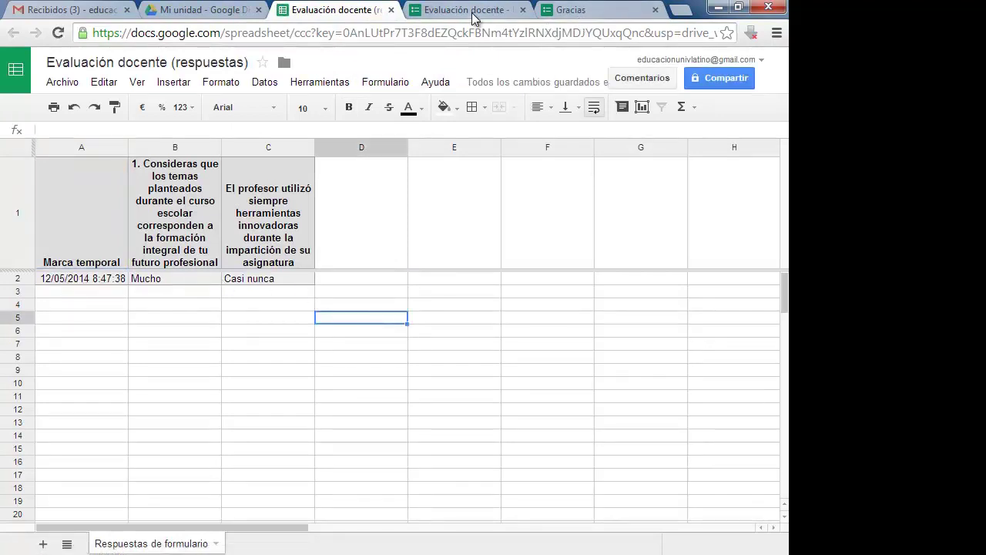
{"action": "left_click", "coordinate": [471, 10]}
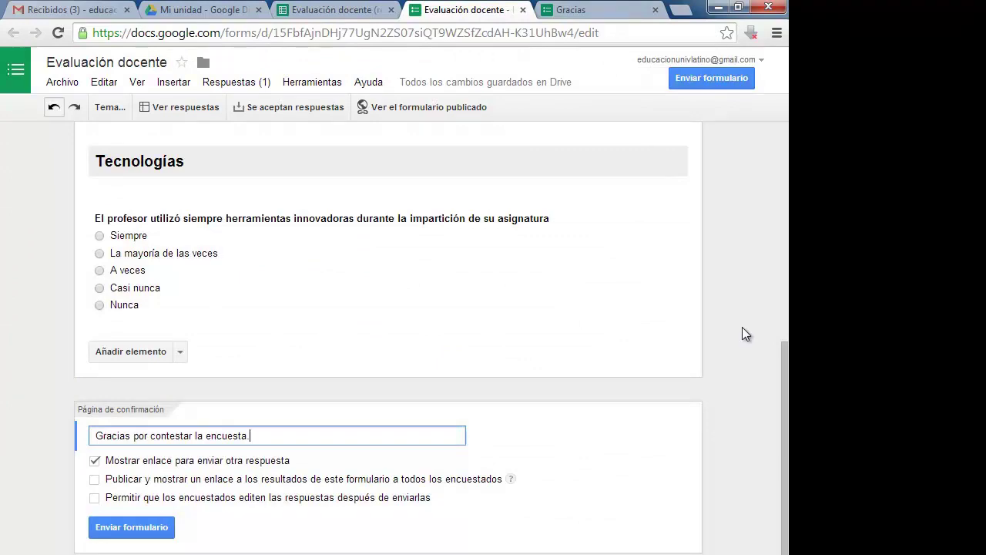
Step: Add an 'Entorno de aprendizaje' section header after the Tecnologías section
{"action": "left_click", "coordinate": [742, 335]}
{"action": "scroll", "coordinate": [742, 334], "scroll_direction": "up", "scroll_amount": 5}
{"action": "scroll", "coordinate": [722, 393], "scroll_direction": "down", "scroll_amount": 5}
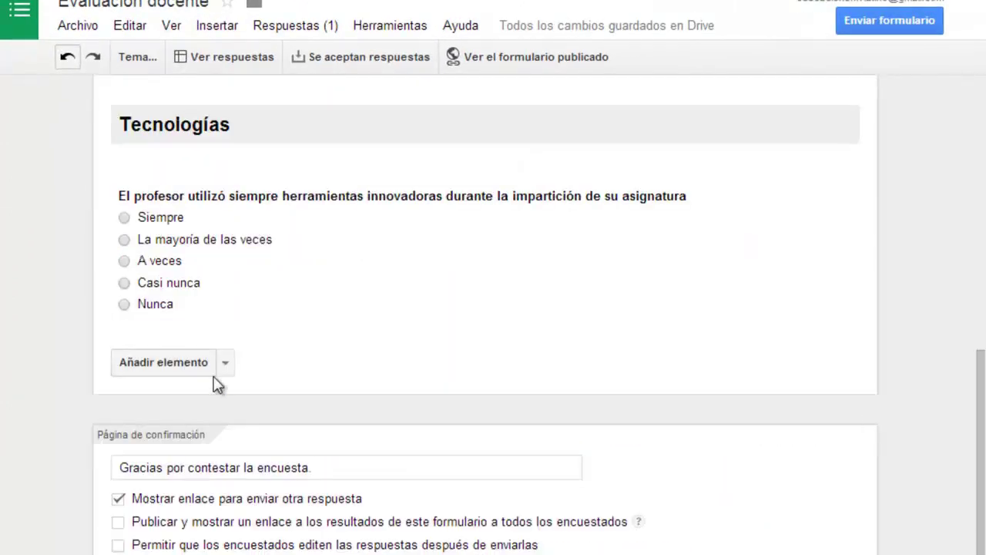
{"action": "left_click", "coordinate": [207, 368]}
{"action": "type", "text": "Entorno de aprendizaje"}
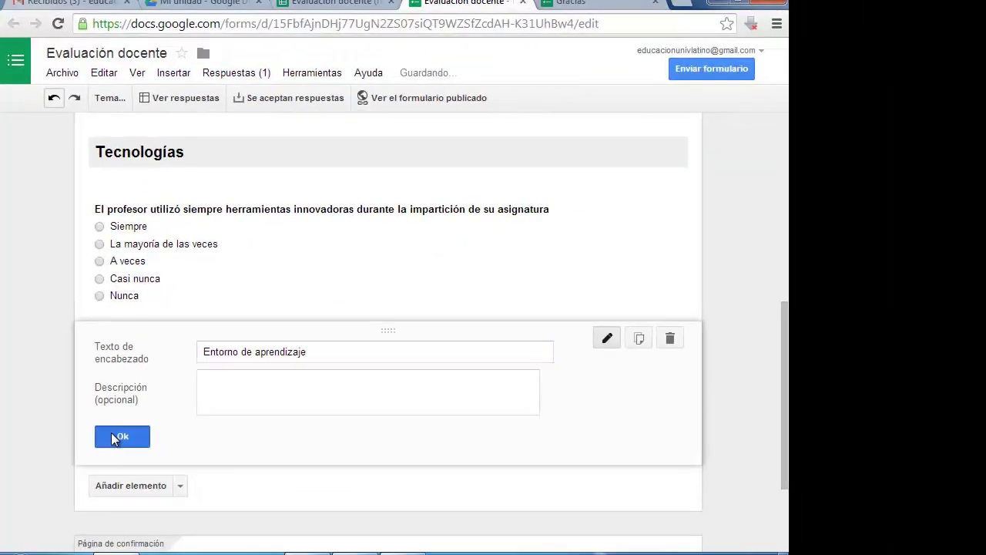
{"action": "left_click", "coordinate": [142, 476]}
Step: Add a required multiple-choice question starting 'El profesor…' with options Sí and No
{"action": "left_click", "coordinate": [164, 364]}
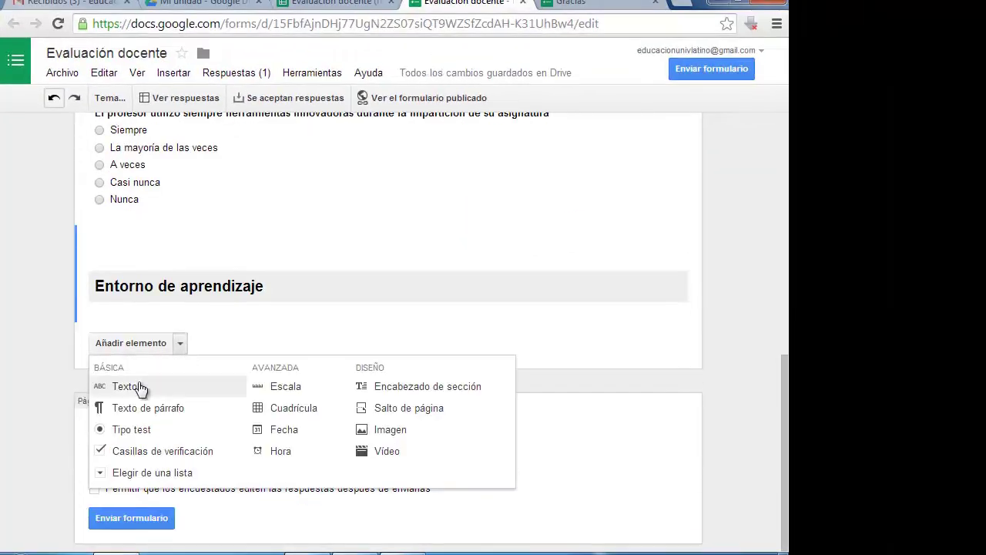
{"action": "left_click", "coordinate": [130, 430]}
{"action": "type", "text": "El profesor definió al iniciar el curso cómo sería el ambiente de aprendizaje"}
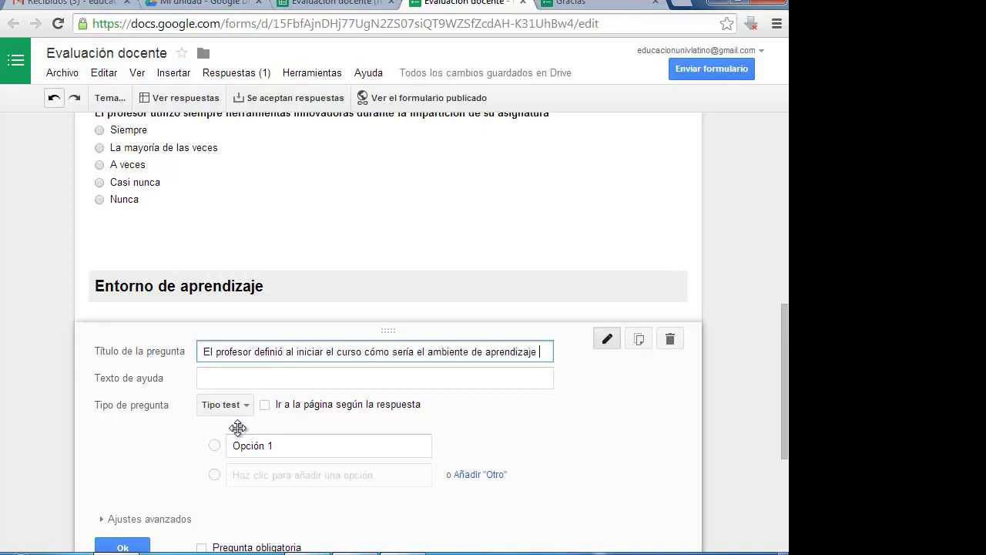
{"action": "left_click", "coordinate": [298, 447]}
{"action": "left_click", "coordinate": [287, 447]}
{"action": "type", "text": "Sí"}
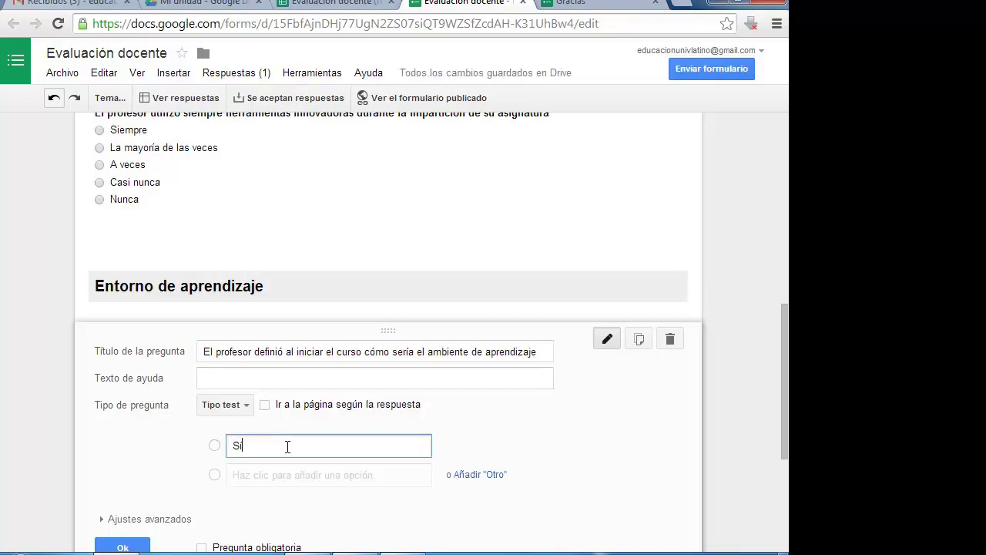
{"action": "key", "text": "Return"}
{"action": "type", "text": "No"}
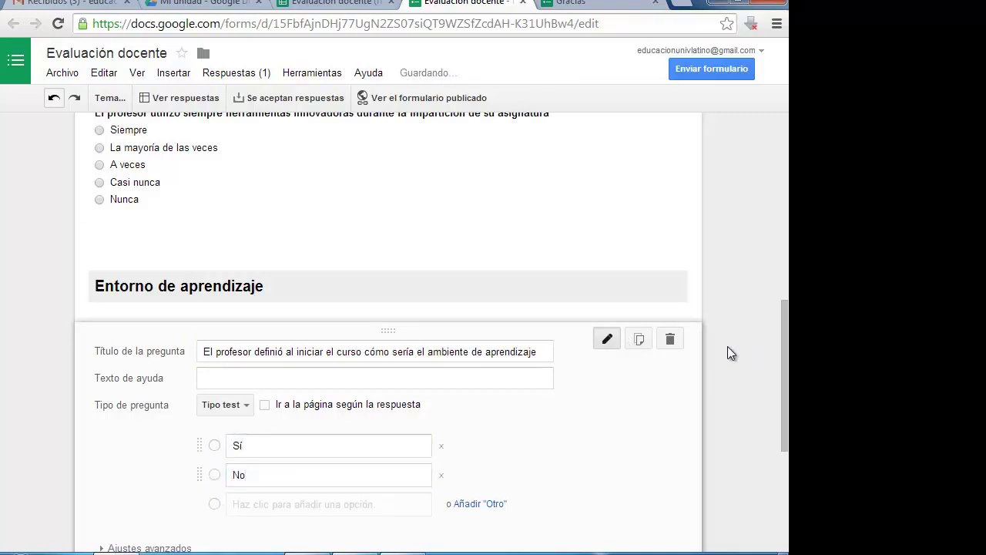
{"action": "scroll", "coordinate": [731, 353], "scroll_direction": "down", "scroll_amount": 3}
{"action": "left_click", "coordinate": [202, 423]}
{"action": "left_click", "coordinate": [121, 422]}
Step: Make the Tecnologías question required
{"action": "scroll", "coordinate": [609, 348], "scroll_direction": "up", "scroll_amount": 3}
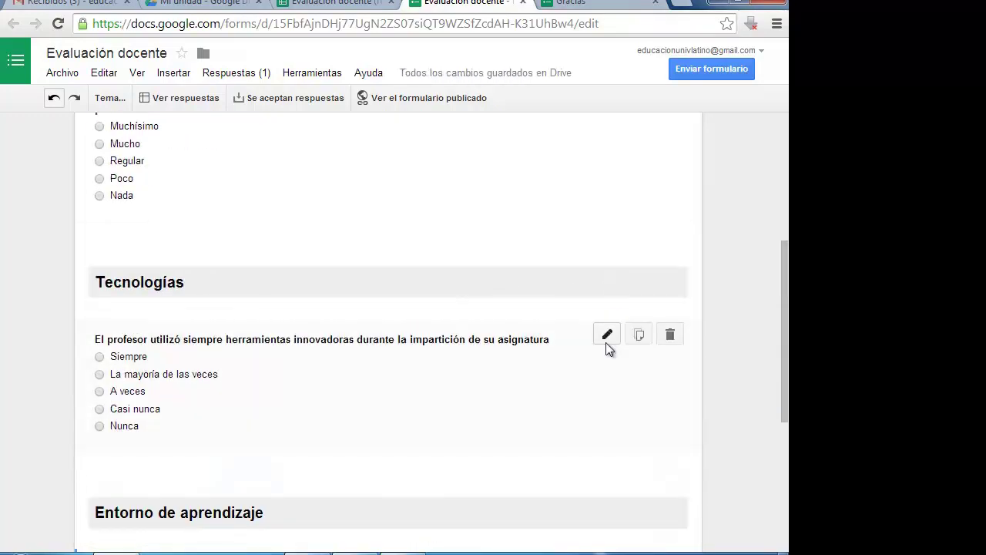
{"action": "left_click", "coordinate": [607, 334]}
{"action": "scroll", "coordinate": [780, 260], "scroll_direction": "down", "scroll_amount": 3}
{"action": "left_click", "coordinate": [205, 284]}
{"action": "left_click", "coordinate": [121, 284]}
Step: Close the Gracias tab and turn on Mostrar barra de progreso in the form settings
{"action": "scroll", "coordinate": [754, 310], "scroll_direction": "up", "scroll_amount": 5}
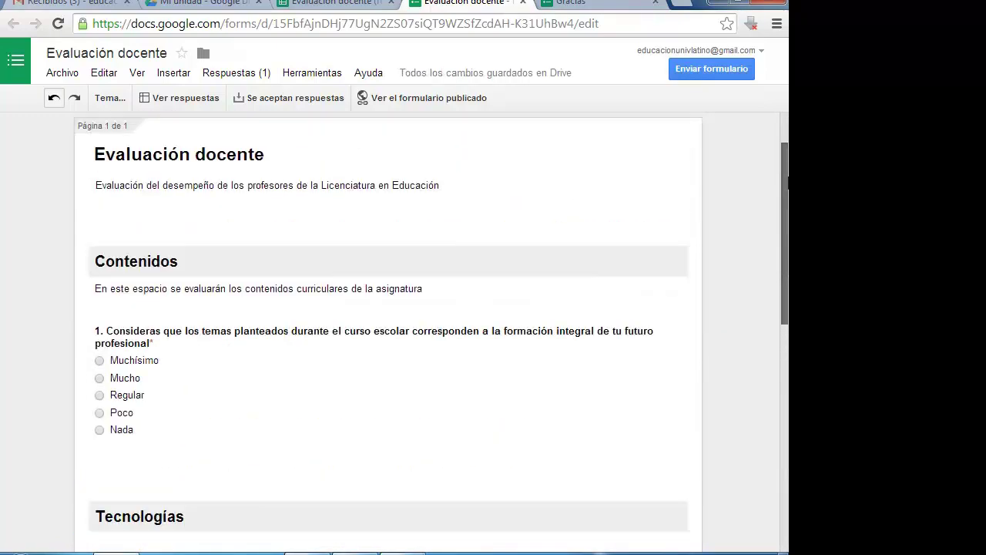
{"action": "scroll", "coordinate": [711, 133], "scroll_direction": "up", "scroll_amount": 1}
{"action": "middle_click", "coordinate": [592, 8]}
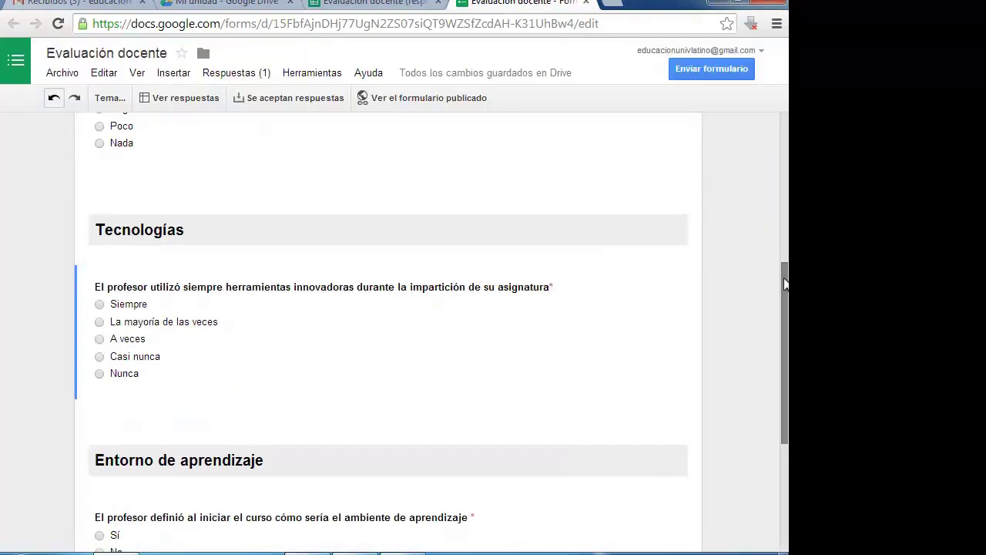
{"action": "left_click", "coordinate": [94, 152]}
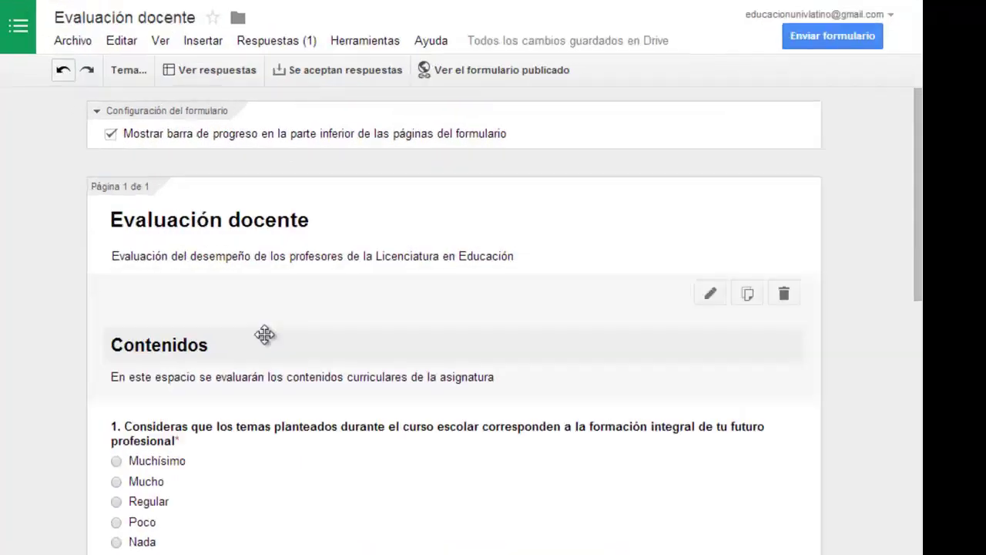
{"action": "scroll", "coordinate": [231, 324], "scroll_direction": "down", "scroll_amount": 15}
{"action": "left_click", "coordinate": [179, 355]}
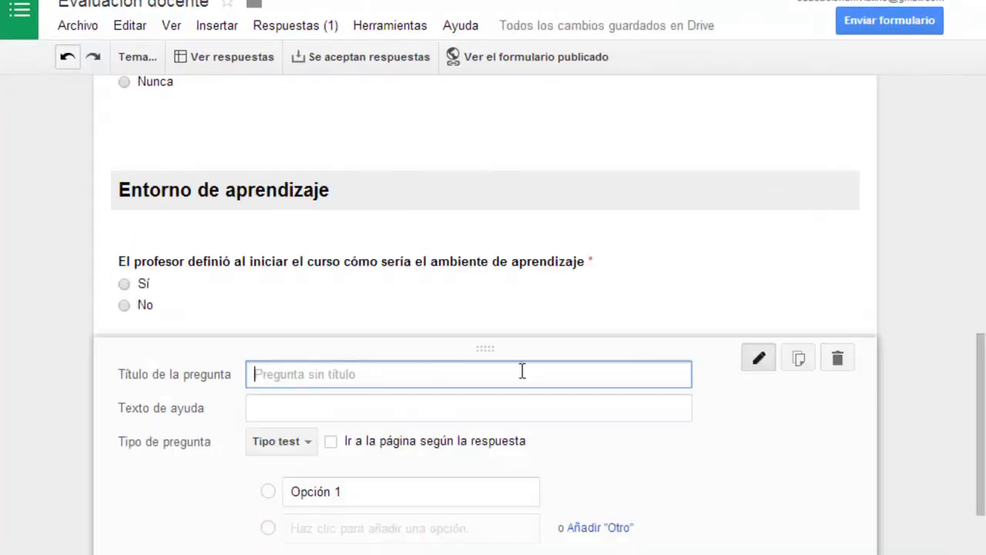
Step: Add a 'Datos del alumno' section header with Nombre and Semestre short text questions
{"action": "scroll", "coordinate": [524, 409], "scroll_direction": "down", "scroll_amount": 4}
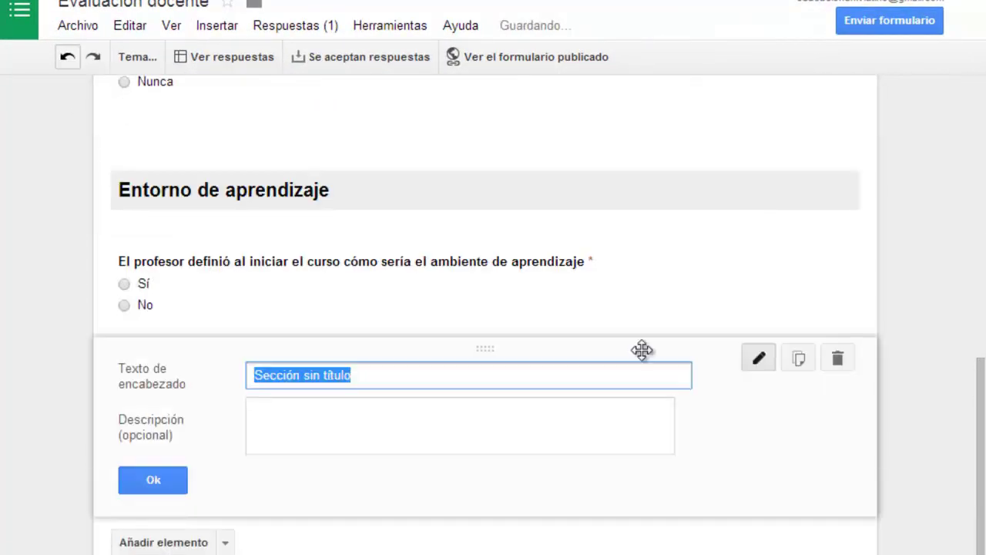
{"action": "type", "text": "Datos del alumno"}
{"action": "left_click", "coordinate": [171, 476]}
{"action": "left_click", "coordinate": [224, 480]}
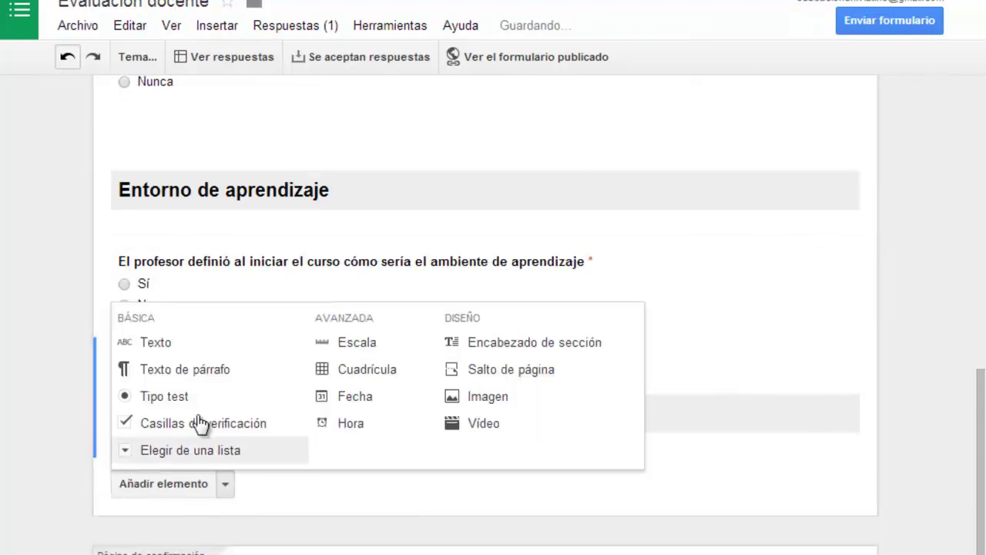
{"action": "left_click", "coordinate": [203, 418]}
{"action": "scroll", "coordinate": [352, 539], "scroll_direction": "down", "scroll_amount": 2}
{"action": "left_click", "coordinate": [143, 532]}
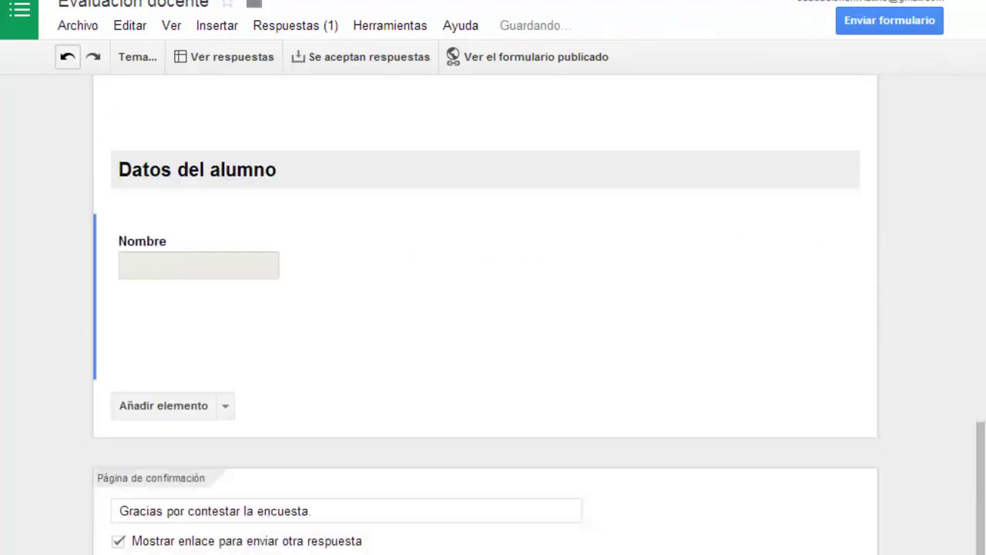
{"action": "left_click", "coordinate": [229, 370]}
{"action": "left_click", "coordinate": [152, 416]}
{"action": "type", "text": "Semestre"}
{"action": "key", "text": "Return"}
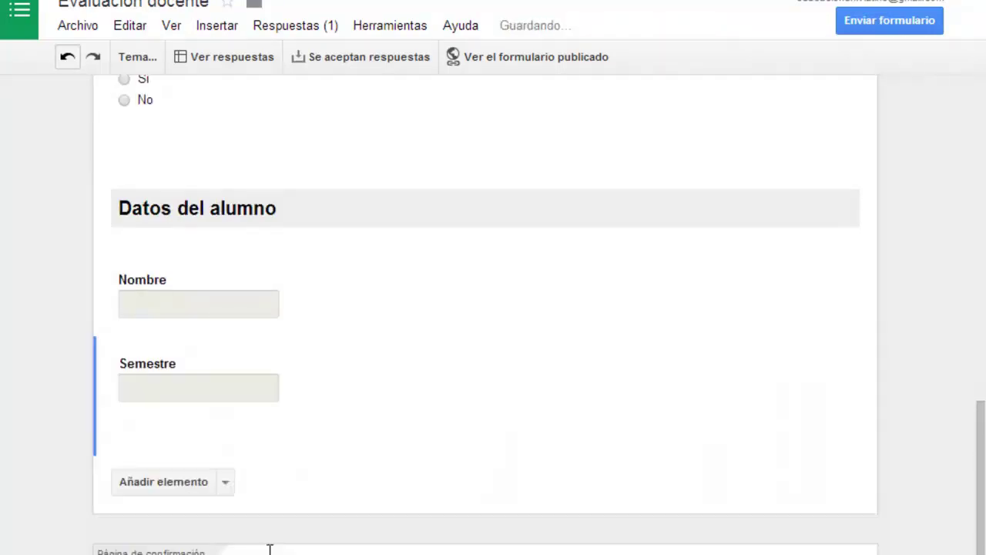
Step: Add a third question for the teacher to evaluate and make it a choose-from-a-list type
{"action": "left_click", "coordinate": [224, 480]}
{"action": "left_click", "coordinate": [839, 447]}
{"action": "left_click", "coordinate": [226, 447]}
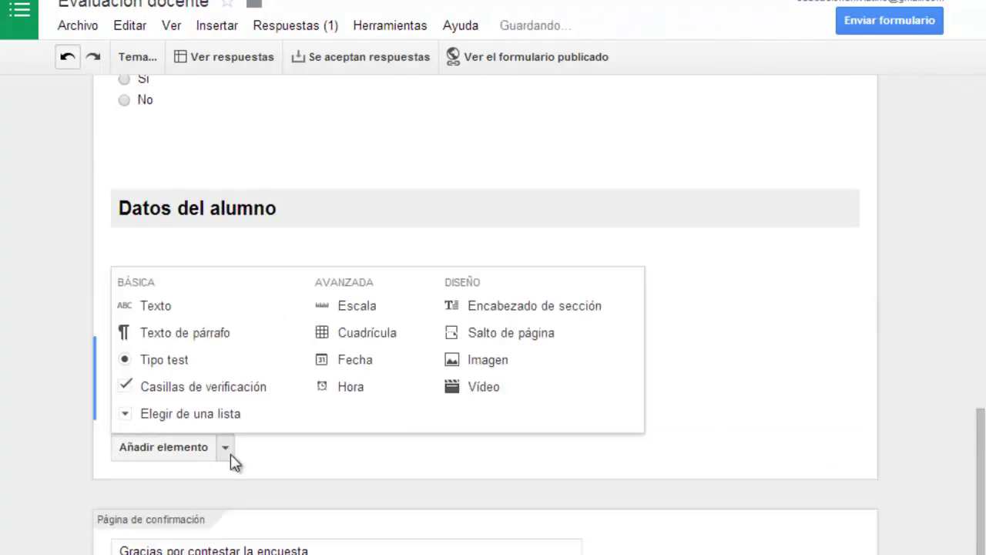
{"action": "left_click", "coordinate": [156, 305]}
{"action": "type", "text": "As"}
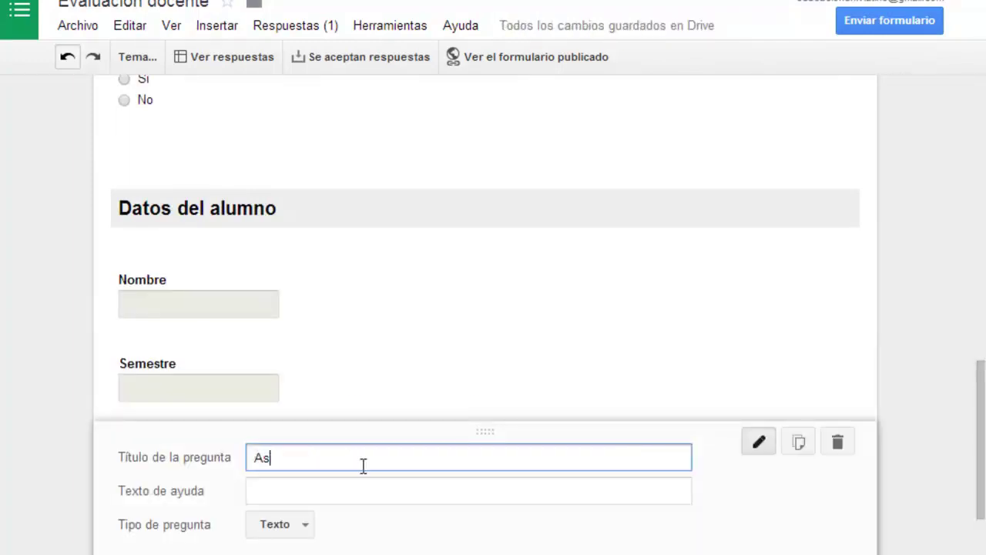
{"action": "type", "text": "ignatura a evalr"}
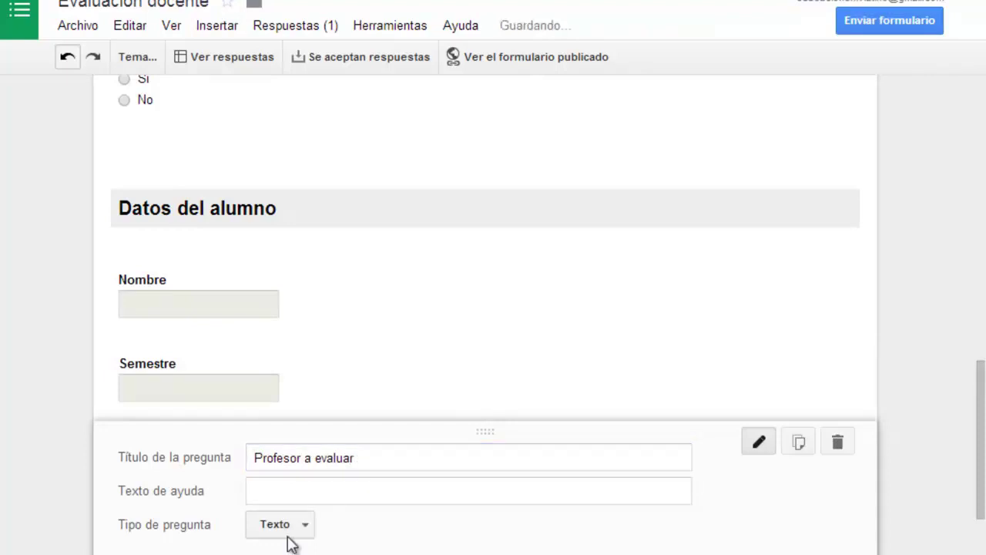
{"action": "left_click", "coordinate": [287, 529]}
{"action": "left_click", "coordinate": [368, 506]}
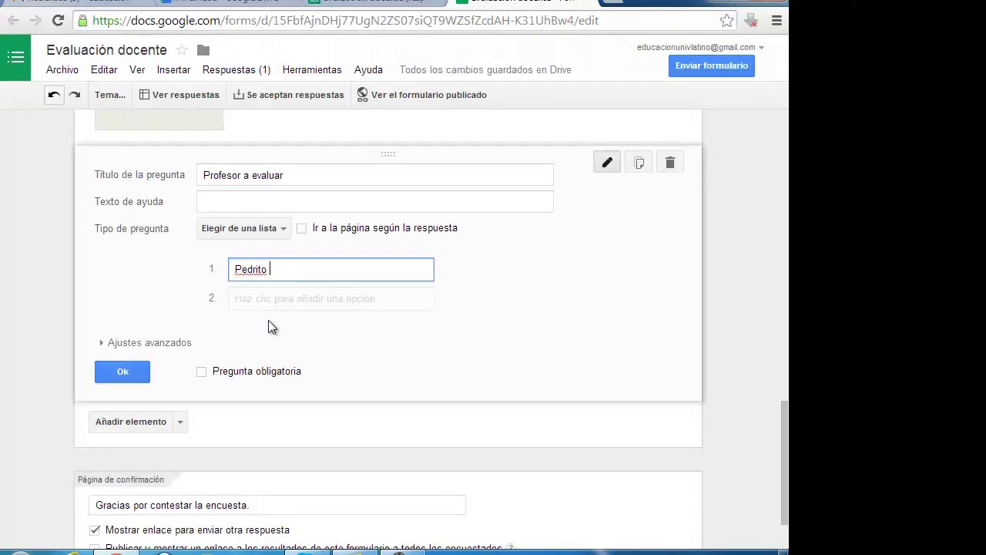
Step: Add the second and third teacher options and mark the Profesor a evaluar question required
{"action": "left_click", "coordinate": [266, 298]}
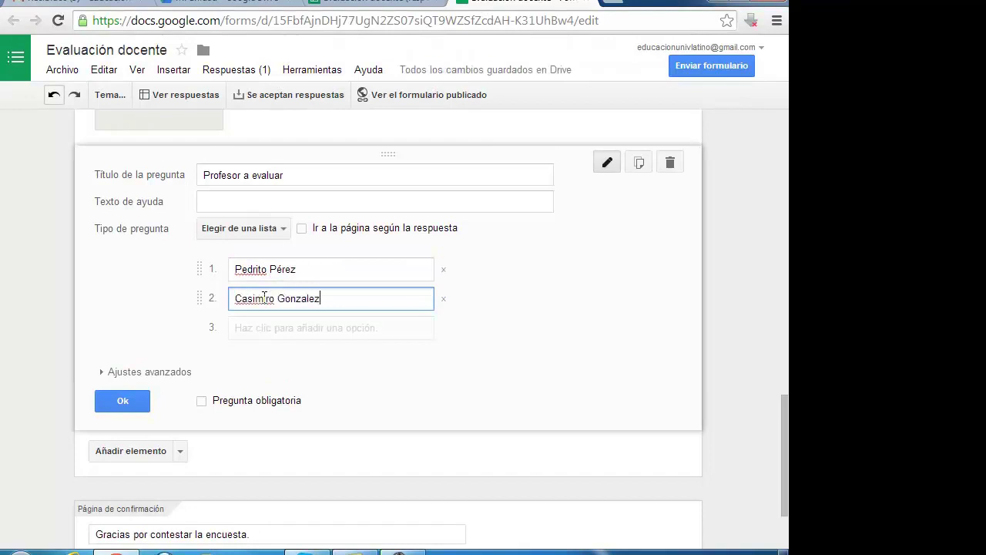
{"action": "left_click", "coordinate": [262, 328]}
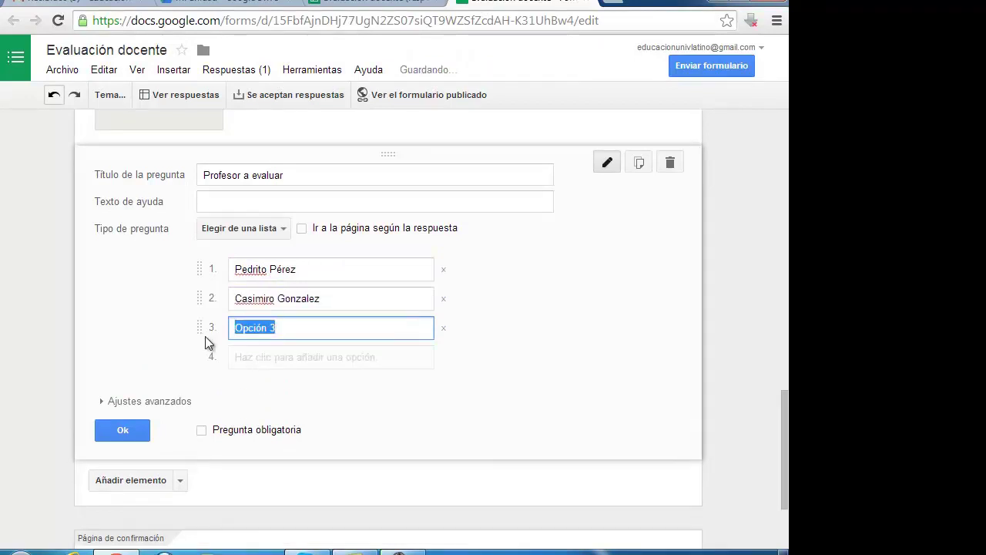
{"action": "type", "text": "Regina Mala Cara"}
{"action": "left_click", "coordinate": [202, 429]}
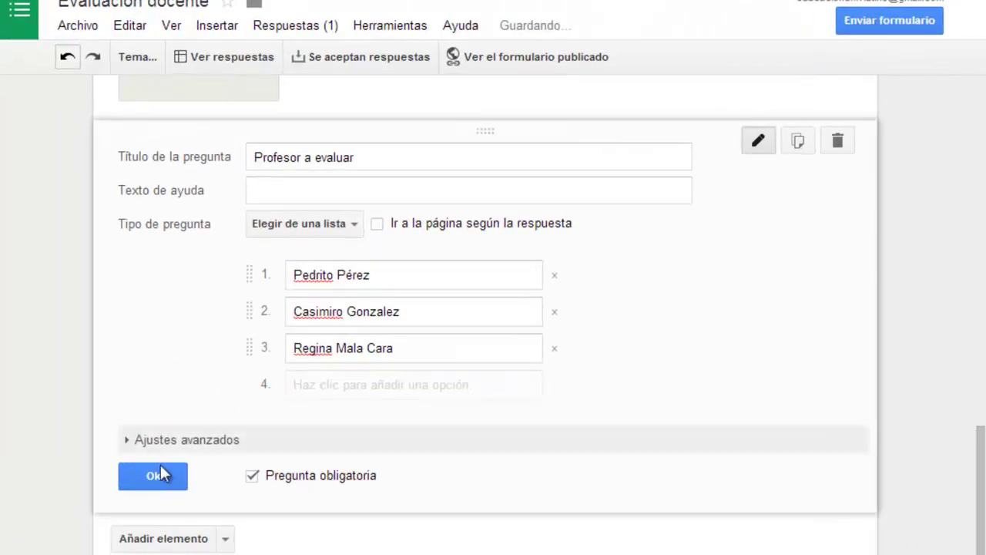
{"action": "left_click", "coordinate": [161, 474]}
{"action": "scroll", "coordinate": [423, 399], "scroll_direction": "up", "scroll_amount": 4}
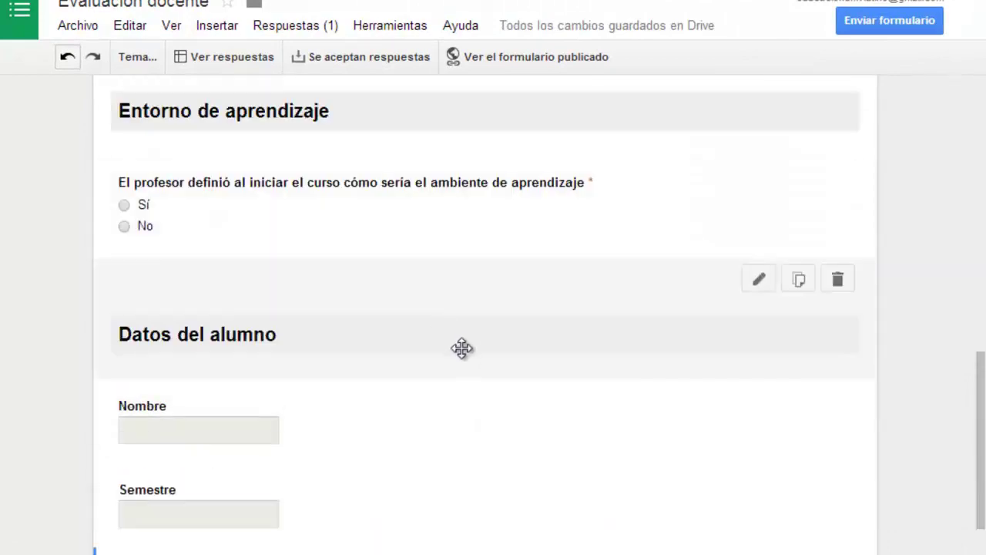
Step: Drag the Datos del alumno header above Contenidos, then Nombre, Semestre and Profesor a evaluar beneath it
{"action": "left_click_drag", "start_coordinate": [462, 348], "coordinate": [450, 303]}
{"action": "scroll", "coordinate": [540, 408], "scroll_direction": "down", "scroll_amount": 15}
{"action": "scroll", "coordinate": [447, 348], "scroll_direction": "up", "scroll_amount": 1}
{"action": "scroll", "coordinate": [337, 275], "scroll_direction": "down", "scroll_amount": 5}
{"action": "scroll", "coordinate": [710, 316], "scroll_direction": "up", "scroll_amount": 3}
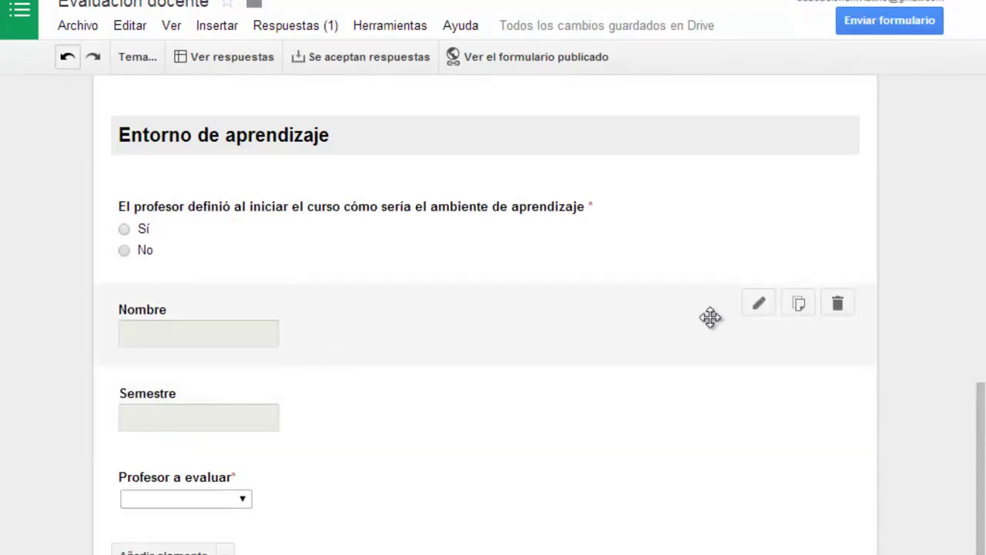
{"action": "left_click_drag", "start_coordinate": [355, 286], "coordinate": [386, 493]}
{"action": "scroll", "coordinate": [406, 513], "scroll_direction": "down", "scroll_amount": 10}
{"action": "left_click_drag", "start_coordinate": [368, 304], "coordinate": [649, 471]}
{"action": "scroll", "coordinate": [652, 469], "scroll_direction": "down", "scroll_amount": 10}
{"action": "left_click_drag", "start_coordinate": [756, 293], "coordinate": [691, 501]}
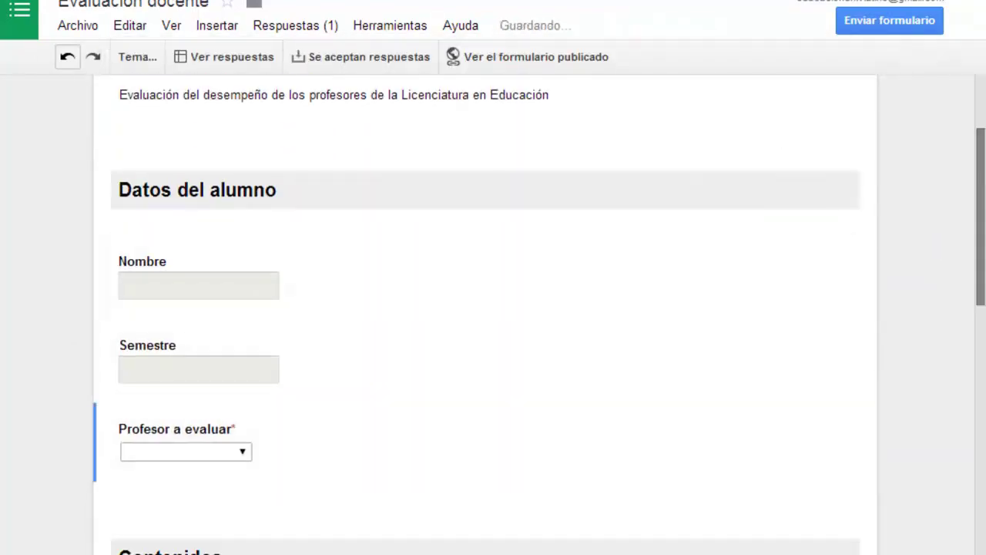
{"action": "scroll", "coordinate": [493, 308], "scroll_direction": "down", "scroll_amount": 15}
Step: Open the form's share link in a new tab and enter a student name, semester Primero and the first teacher
{"action": "left_click", "coordinate": [890, 20]}
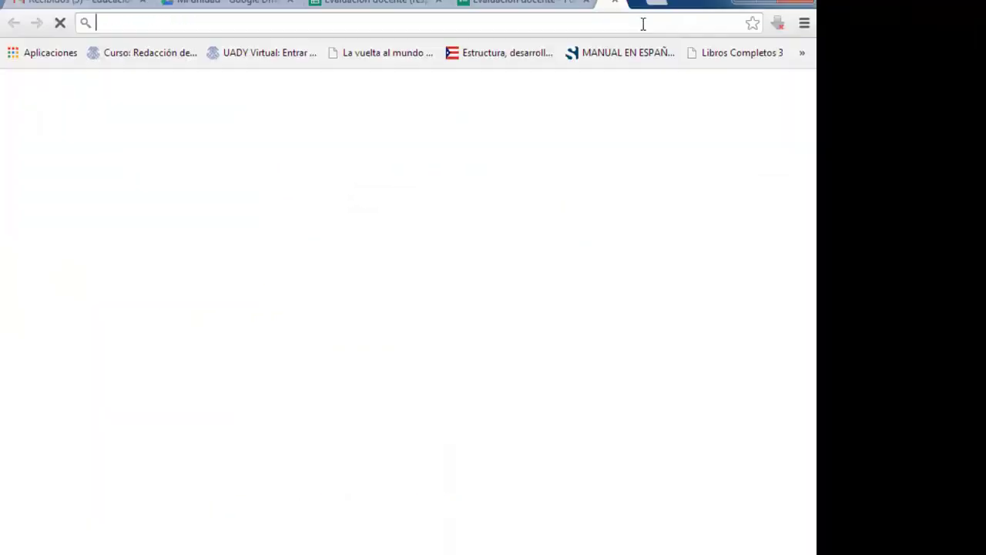
{"action": "type", "text": "https://docs.google.com/forms/d/15FbfAjnDHj77UgN2ZS07siQT9WZSfZcdAH-K31UhBw4/viewform?usp=send_form"}
{"action": "key", "text": "Return"}
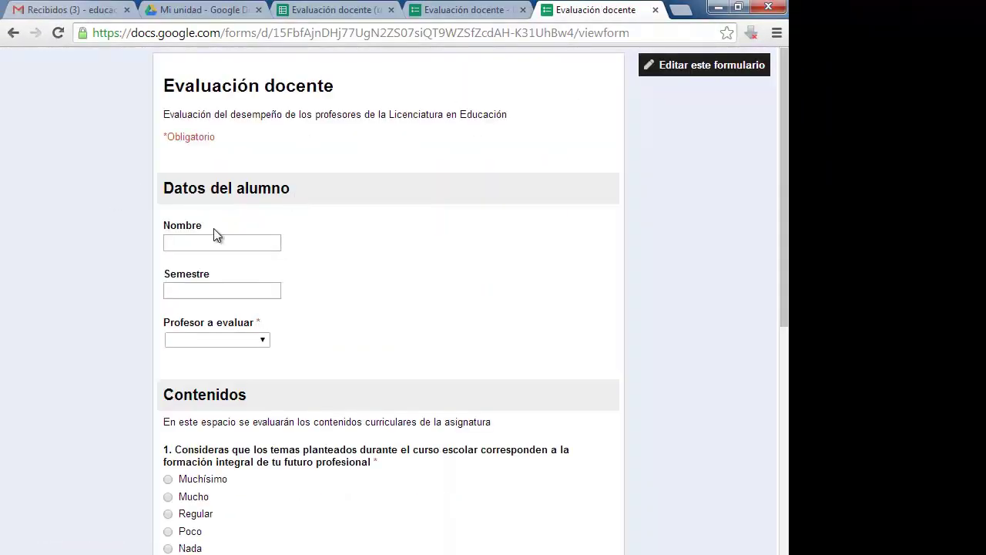
{"action": "type", "text": "Carolina"}
{"action": "key", "text": "Tab"}
{"action": "type", "text": "Primero"}
{"action": "key", "text": "Tab"}
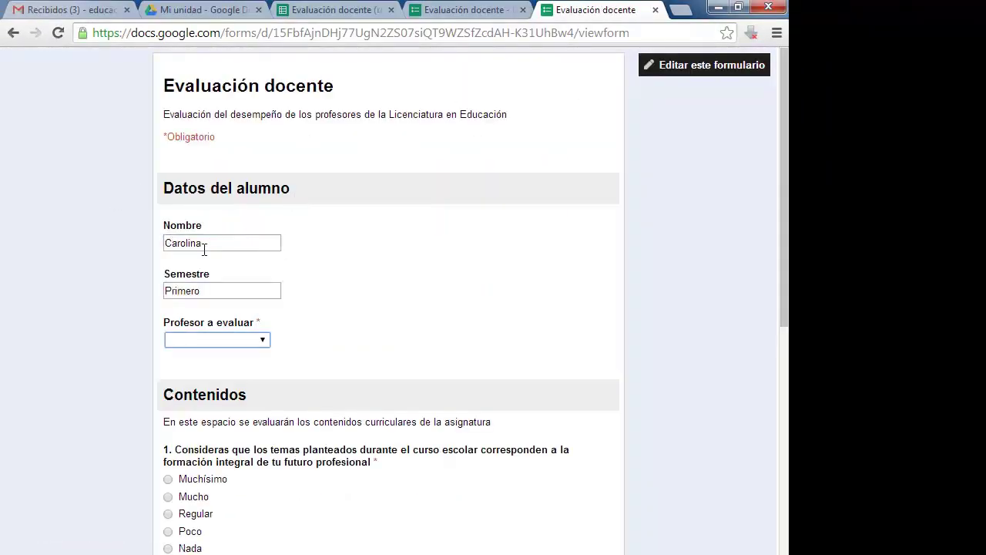
{"action": "left_click", "coordinate": [216, 339]}
{"action": "left_click", "coordinate": [209, 366]}
Step: Answer Mucho, Casi nunca and No to the remaining questions and submit the response
{"action": "scroll", "coordinate": [470, 393], "scroll_direction": "down", "scroll_amount": 2}
{"action": "left_click", "coordinate": [177, 332]}
{"action": "scroll", "coordinate": [349, 456], "scroll_direction": "down", "scroll_amount": 2}
{"action": "left_click", "coordinate": [168, 406]}
{"action": "scroll", "coordinate": [177, 416], "scroll_direction": "down", "scroll_amount": 2}
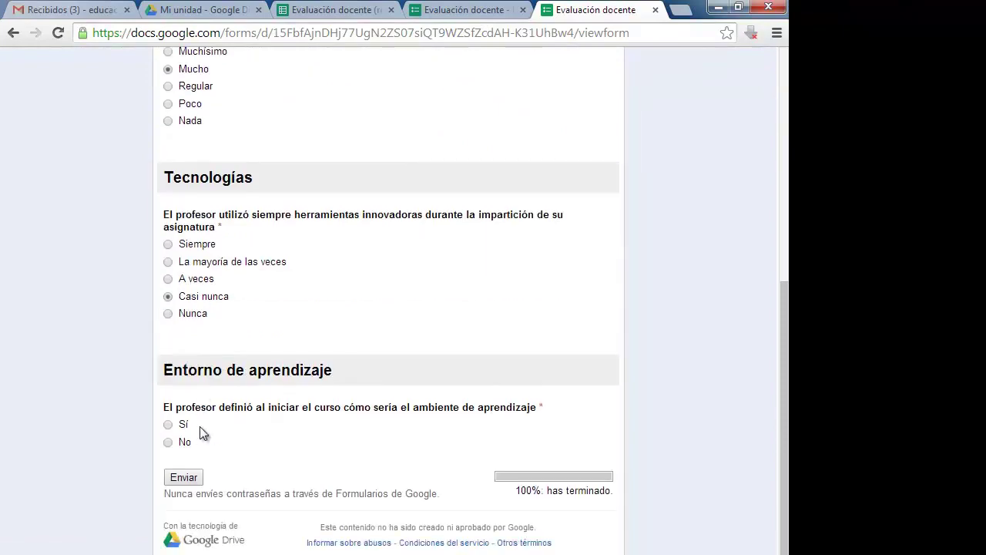
{"action": "left_click", "coordinate": [168, 440]}
{"action": "left_click", "coordinate": [183, 475]}
Step: Check the new row's teacher answer in cell H3 of the responses sheet, then return to the editor
{"action": "left_click", "coordinate": [204, 9]}
{"action": "left_click", "coordinate": [304, 9]}
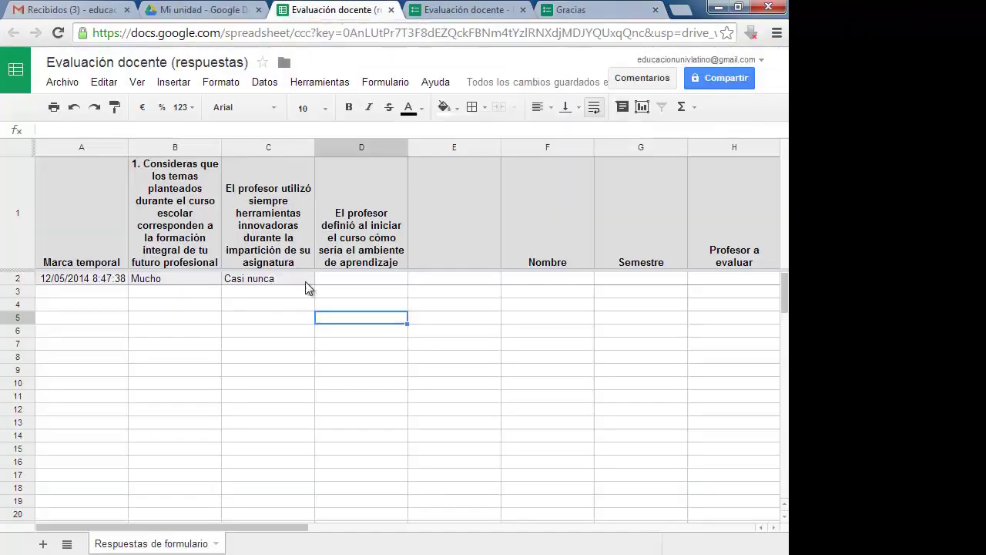
{"action": "left_click", "coordinate": [740, 304]}
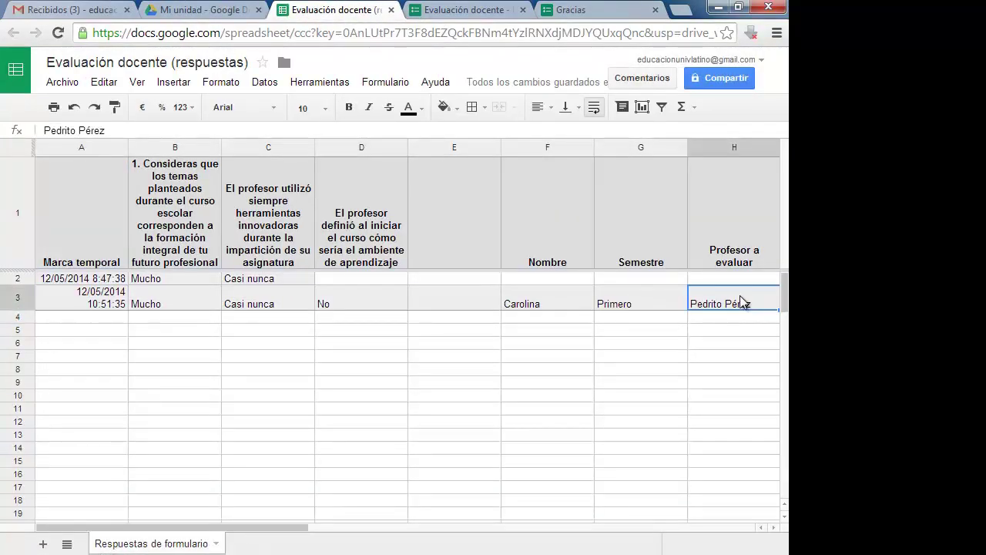
{"action": "left_click", "coordinate": [463, 10]}
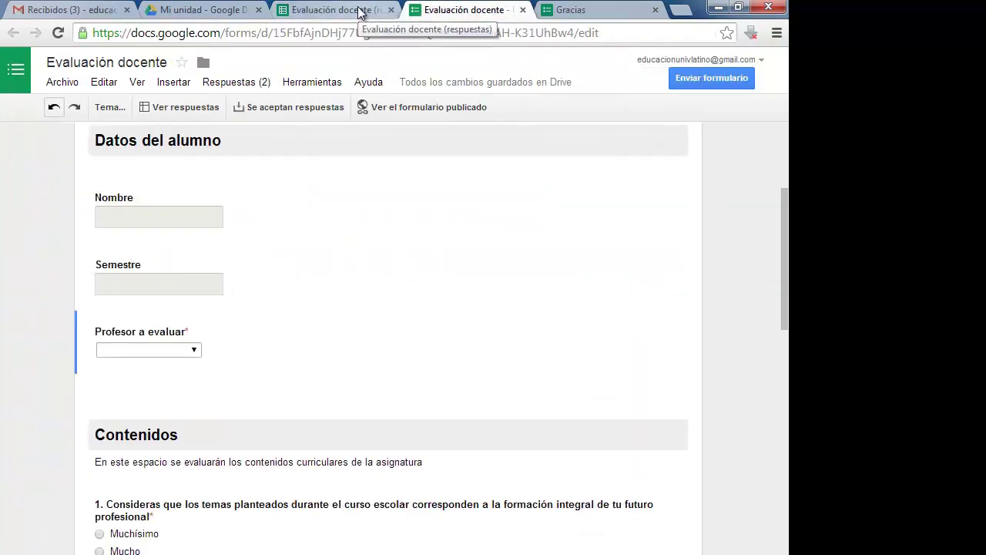